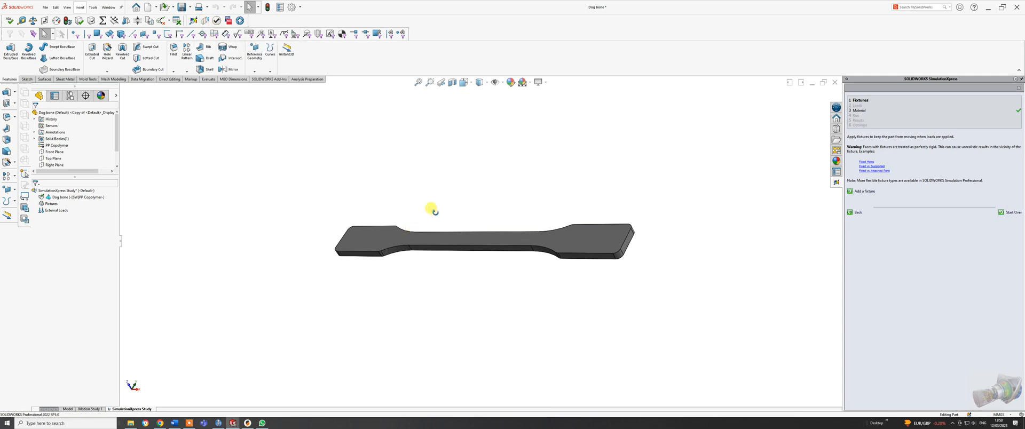
Close the SimulationXpress study without saving its data and display the SOLIDWORKS Resources
middle_drag(430, 208, 480, 297)
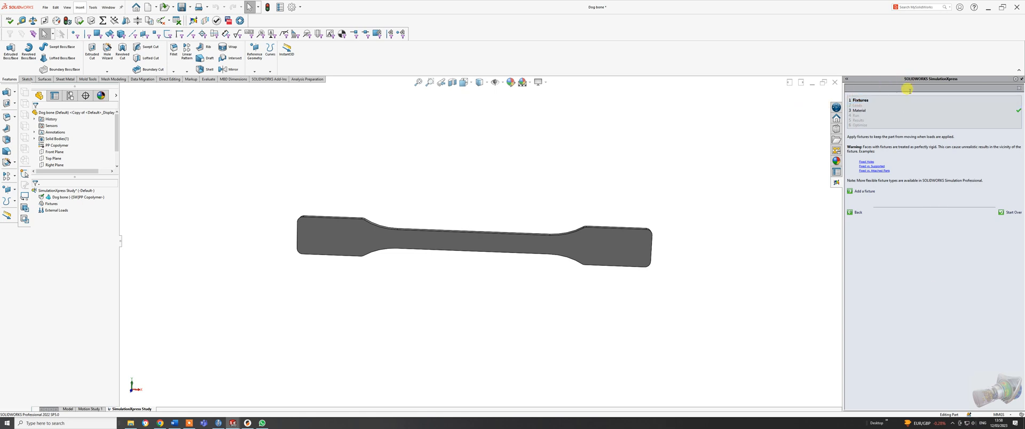
click(1019, 88)
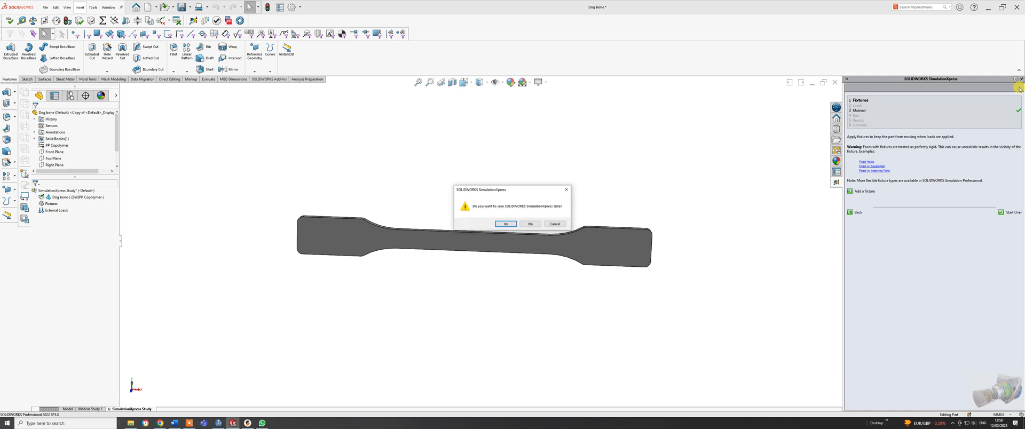
click(530, 223)
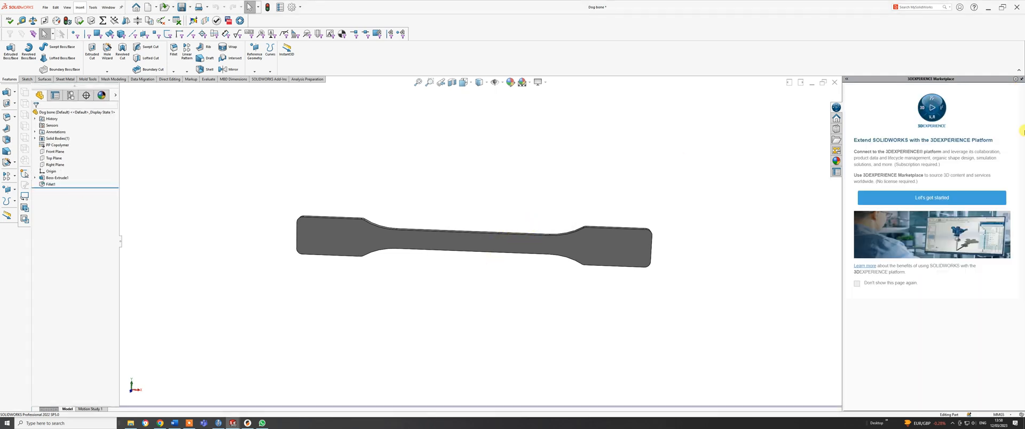
click(835, 118)
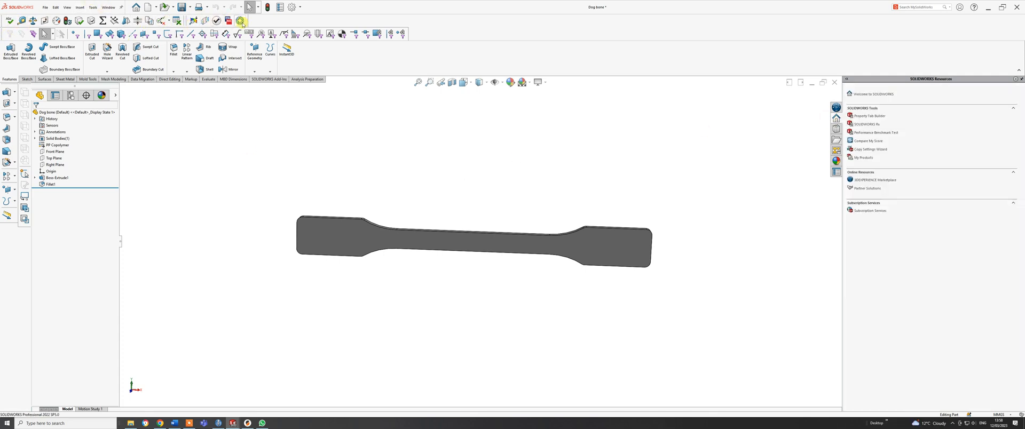
Hide the Tools toolbar
right_click(486, 35)
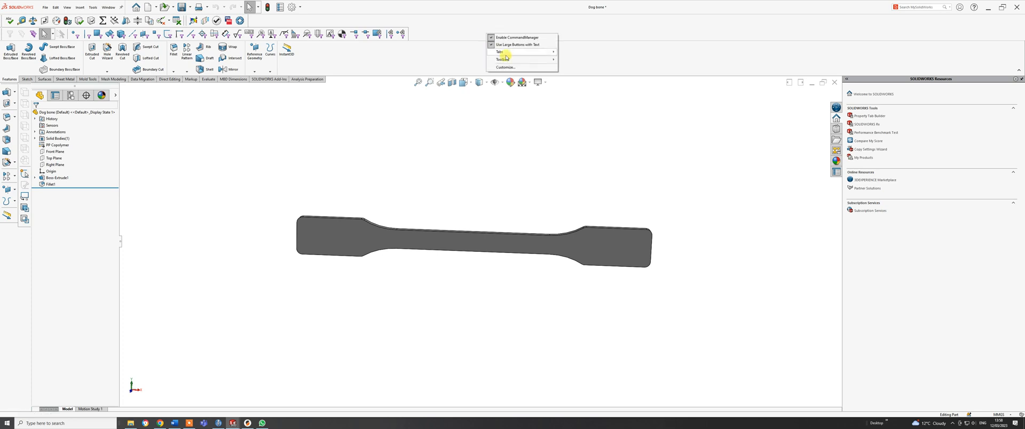
mouse_move(506, 60)
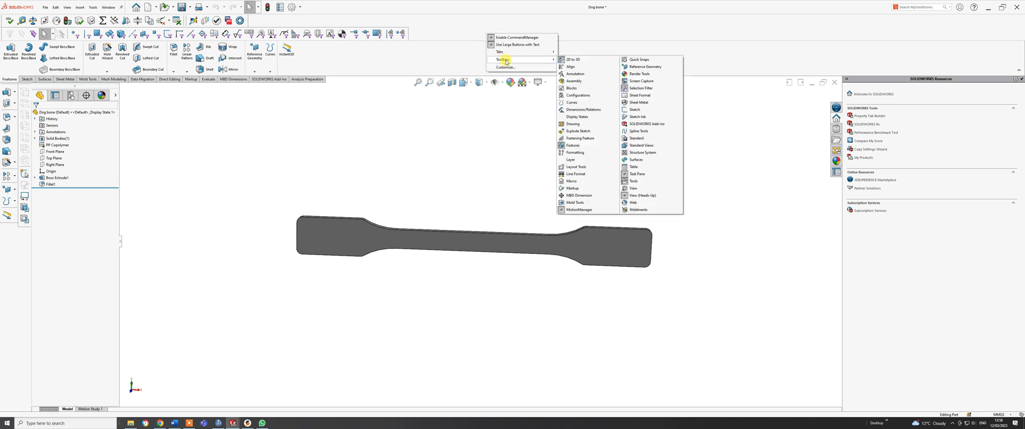
click(634, 182)
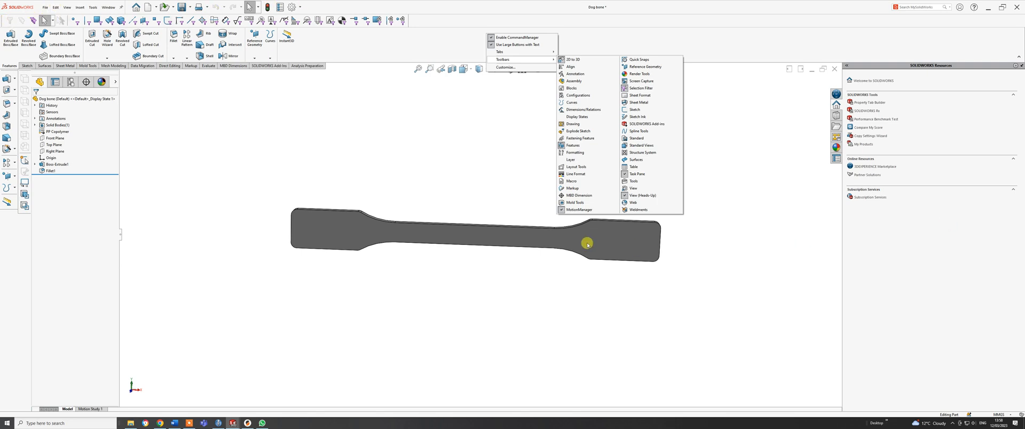
click(487, 111)
Show the Tools toolbar again
right_click(496, 42)
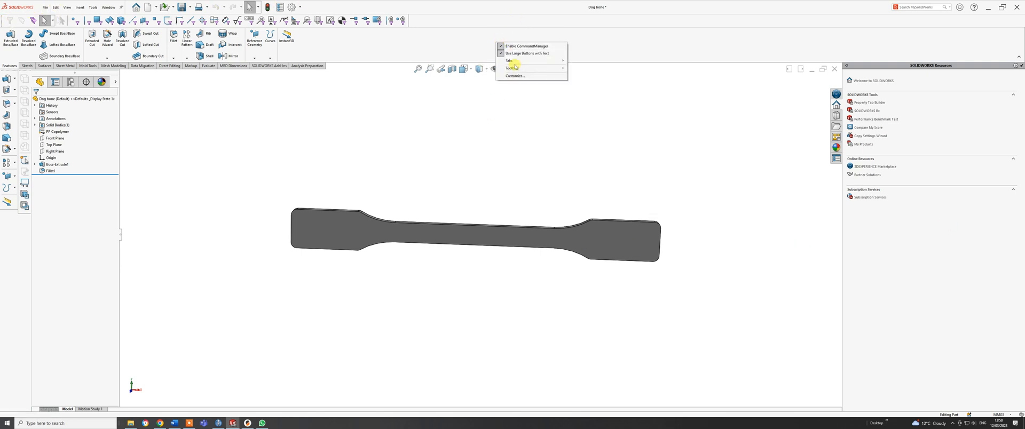
mouse_move(514, 68)
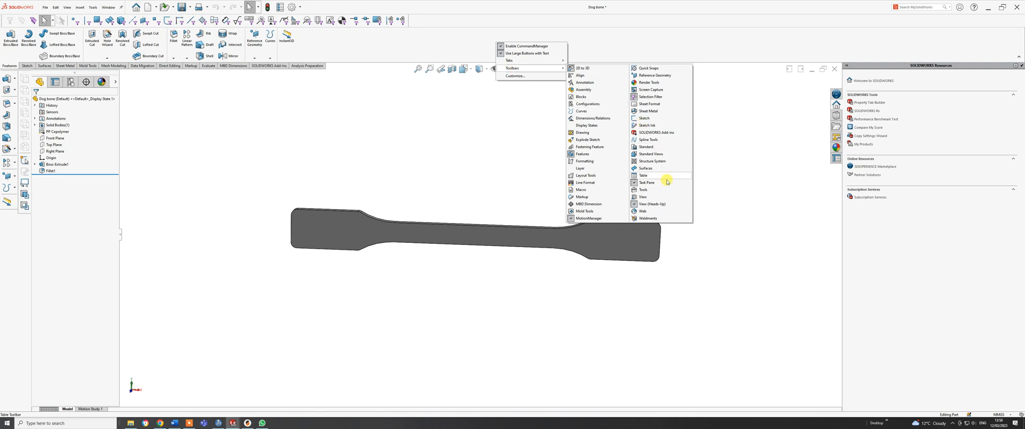
click(644, 190)
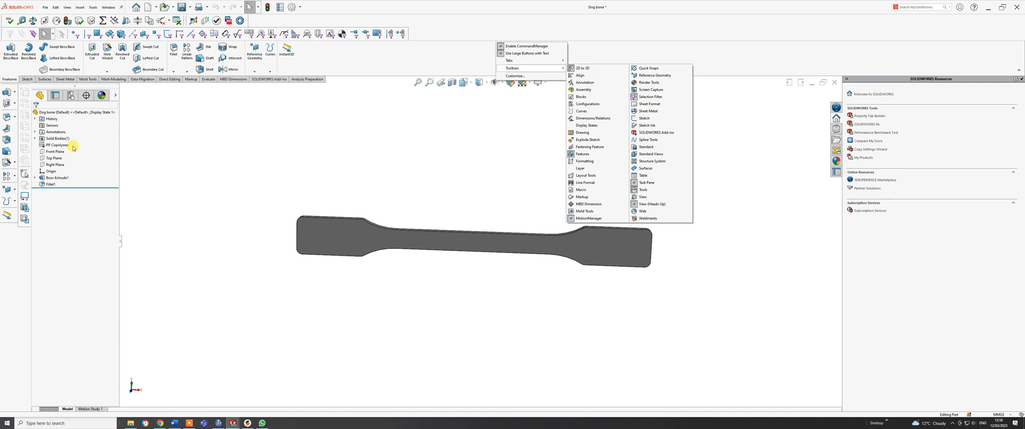
click(416, 140)
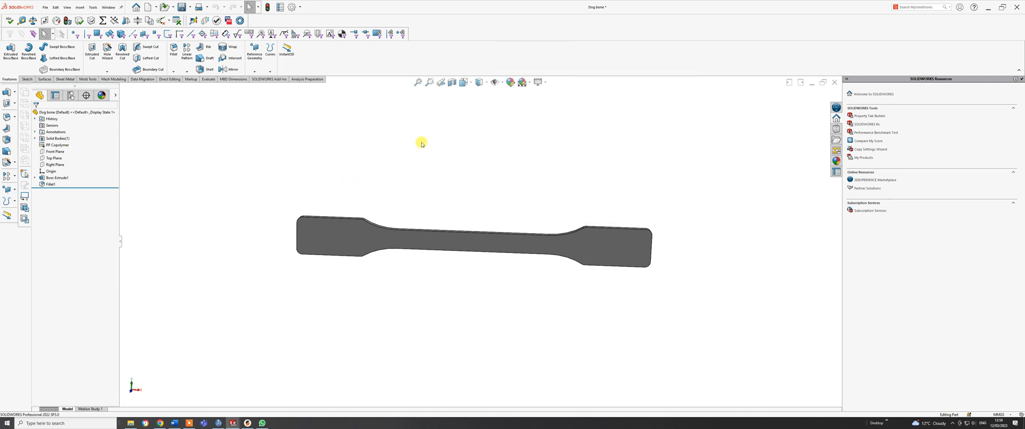
Launch SimulationXpress for the dog bone part and choose SI as the system of units in its options
click(192, 22)
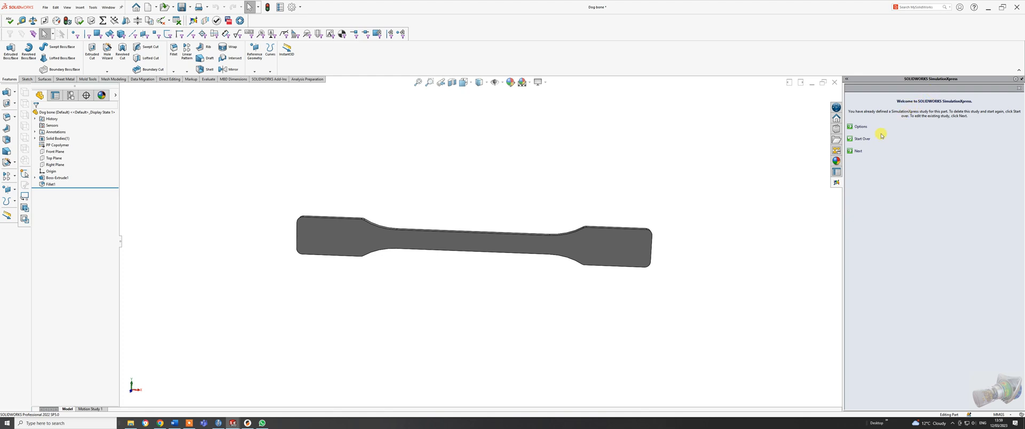
click(853, 127)
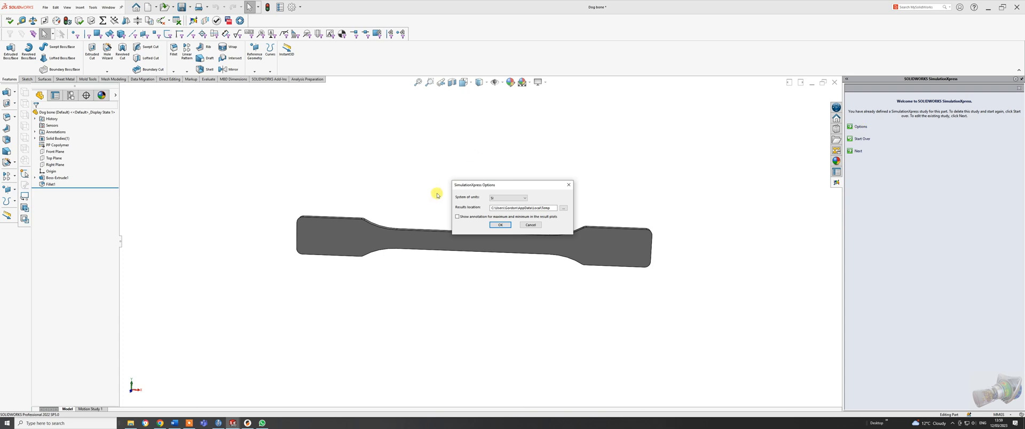
click(526, 199)
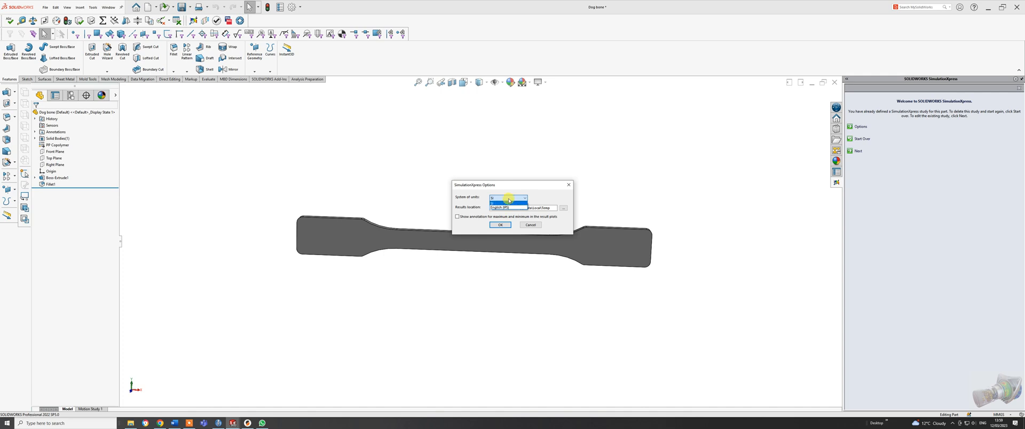
click(508, 202)
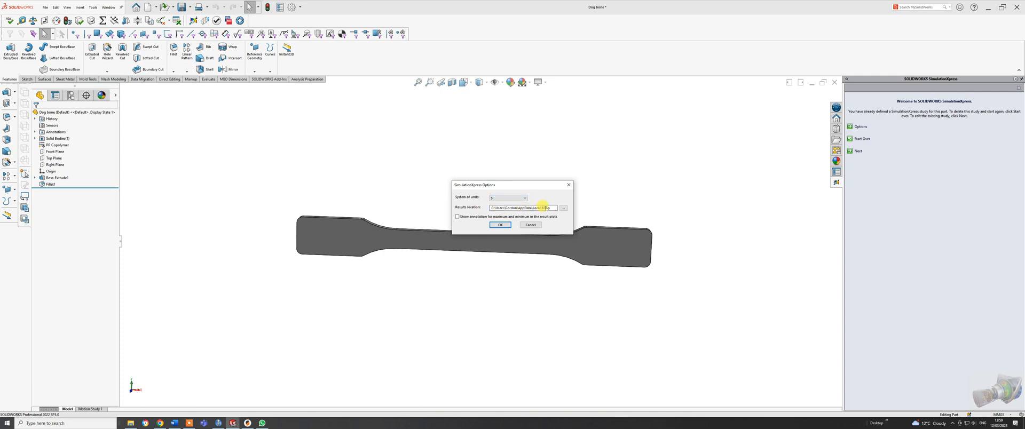
click(500, 224)
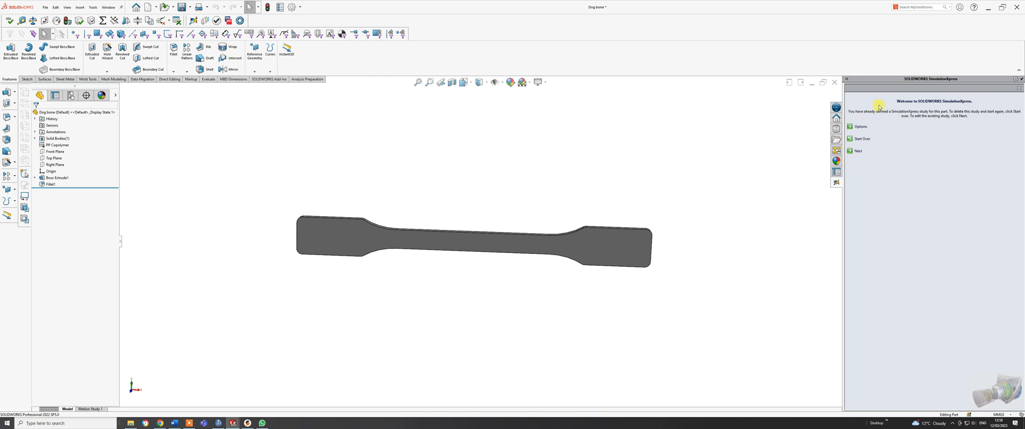
Continue to the fixtures stage and add a fixed-geometry fixture to one narrow end face of the dog bone
click(856, 151)
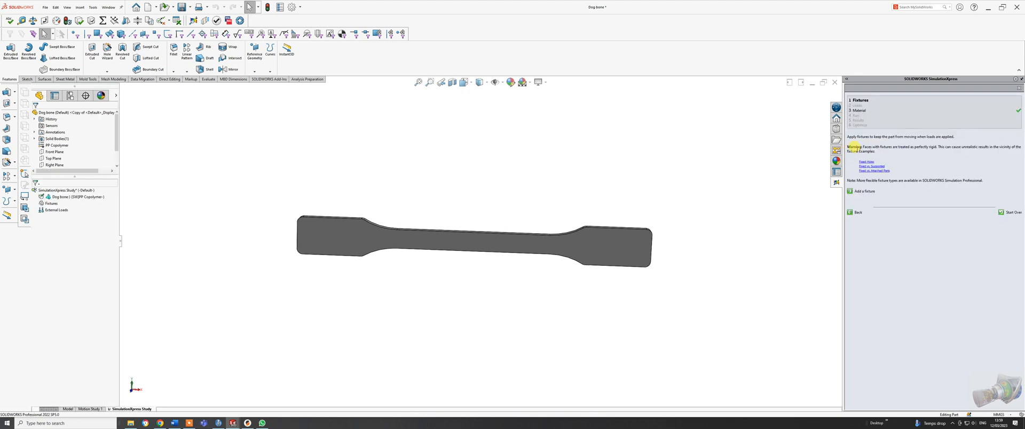
click(871, 101)
click(861, 191)
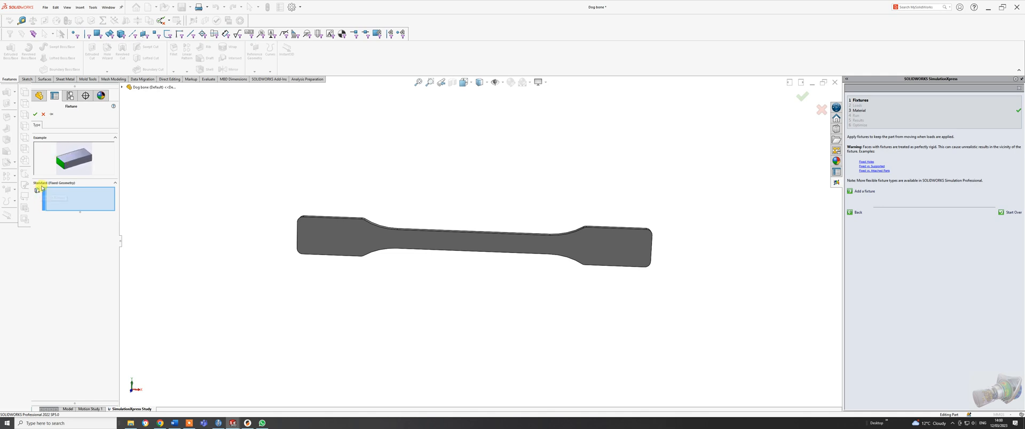
click(330, 235)
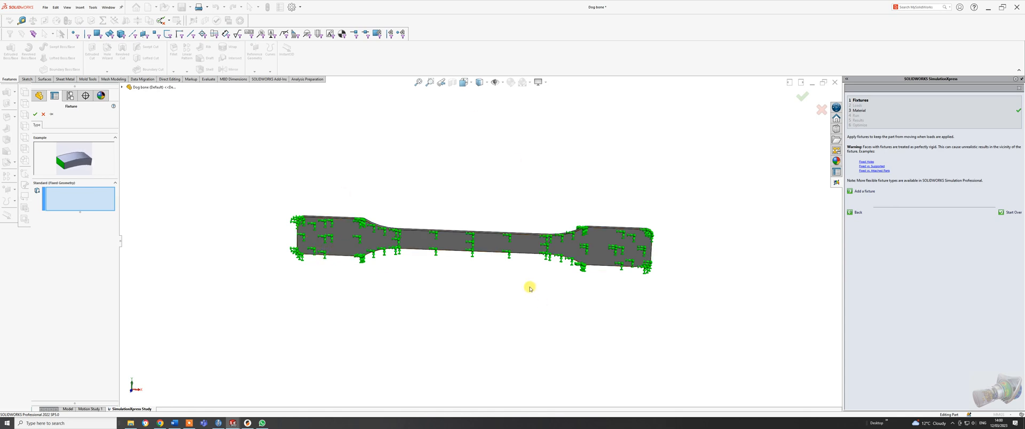
middle_drag(528, 288, 552, 200)
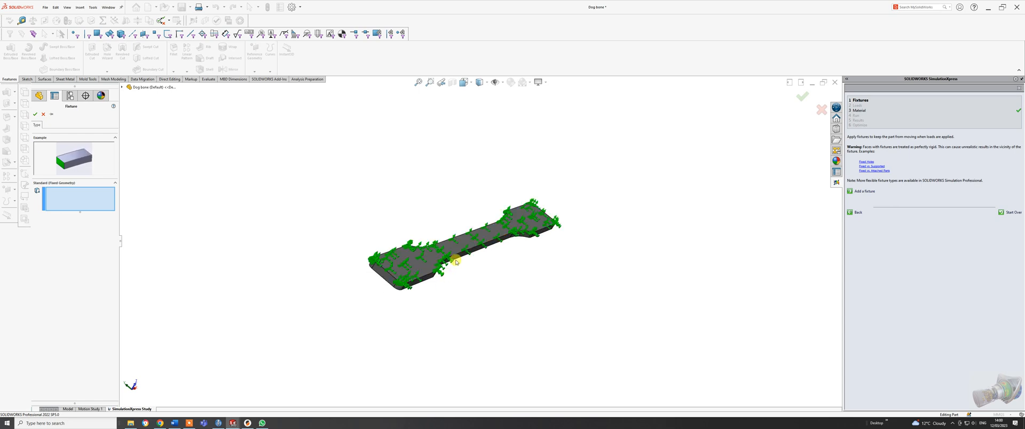
middle_drag(545, 223, 370, 187)
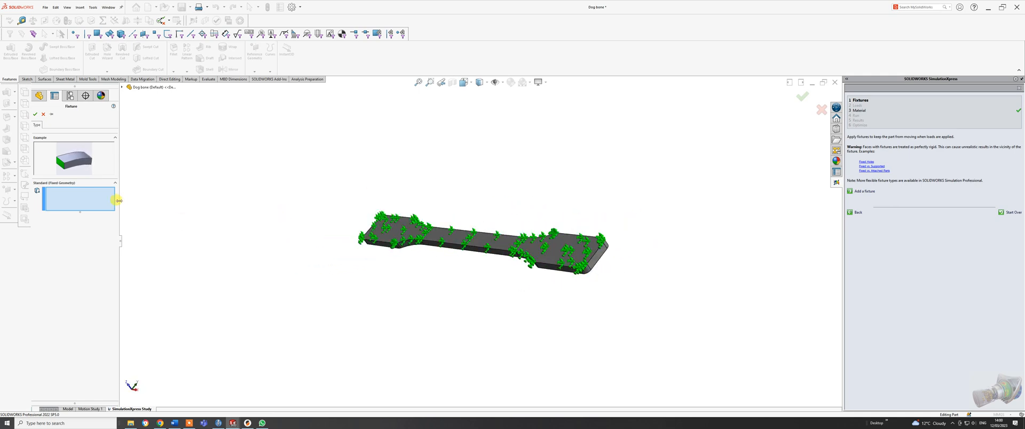
middle_drag(384, 292, 468, 294)
click(372, 277)
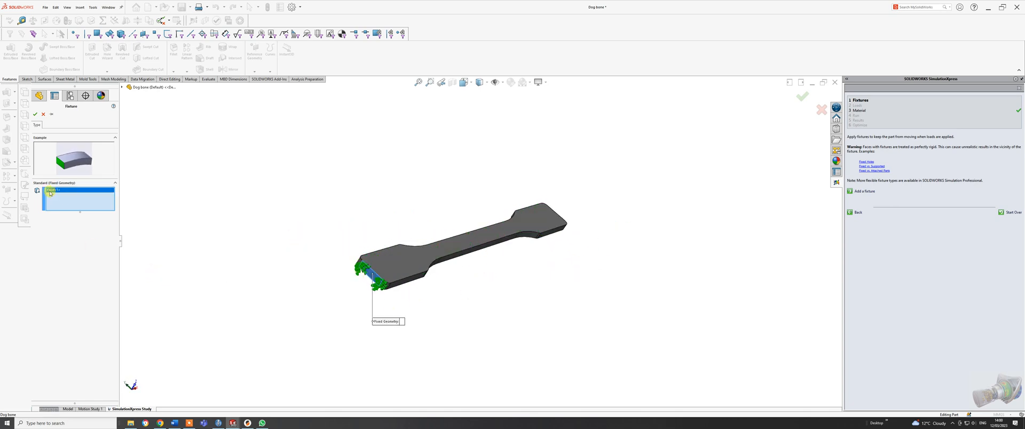
scroll(406, 290, down, 3)
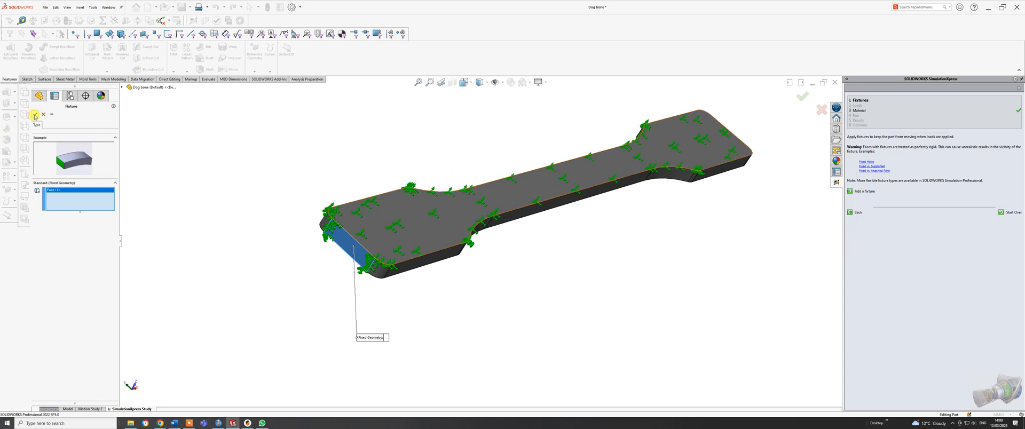
click(803, 107)
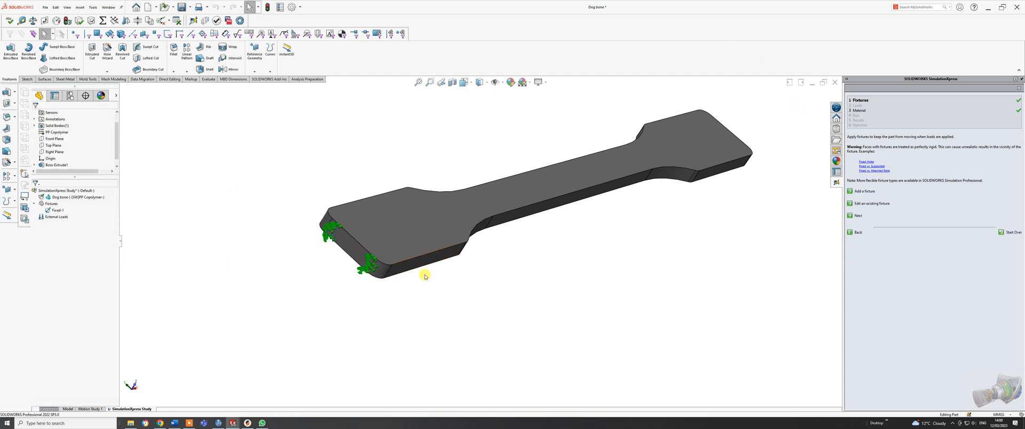
Proceed to the loads stage and start a normal force on the end face opposite the fixture
middle_drag(643, 217, 614, 198)
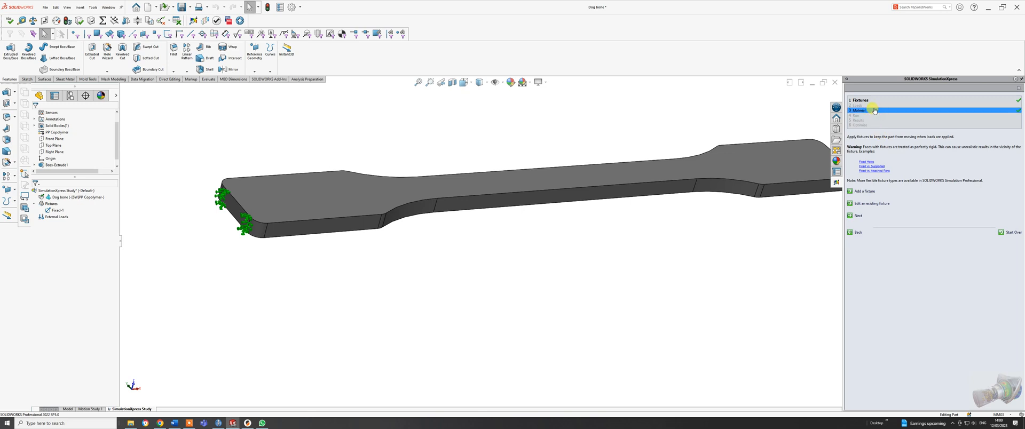
click(857, 216)
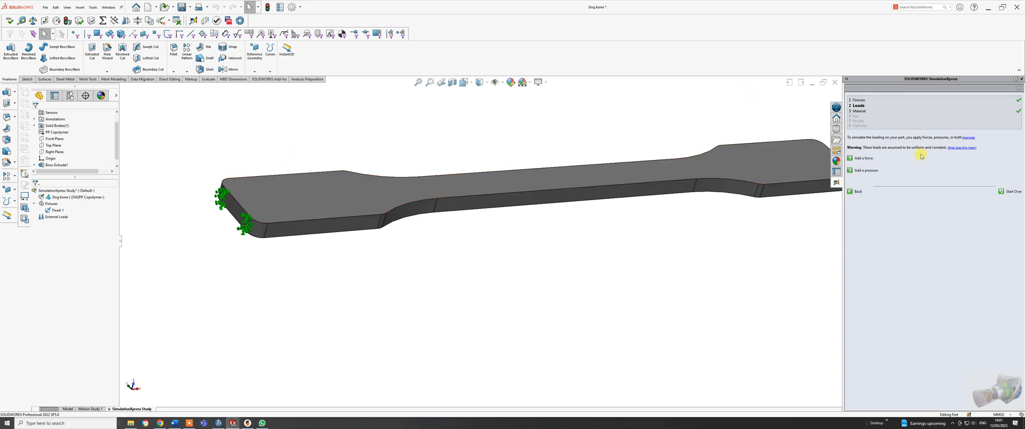
click(863, 158)
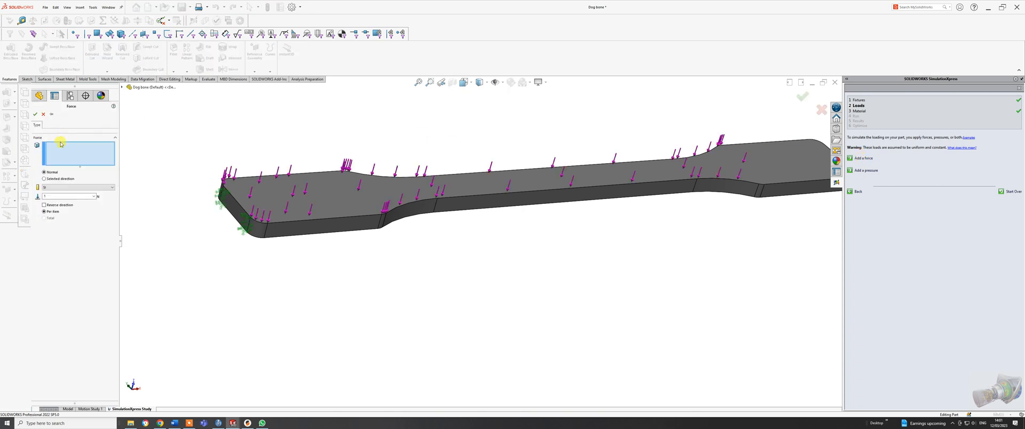
scroll(589, 235, up, 4)
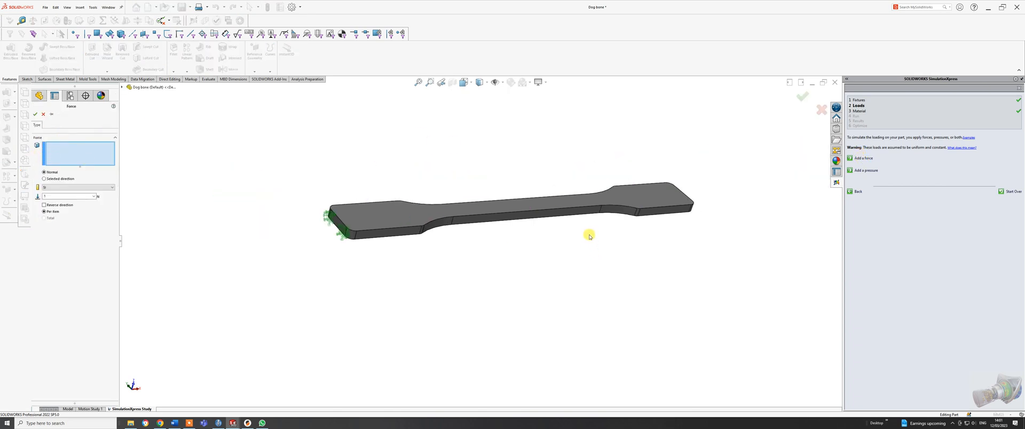
scroll(663, 183, down, 3)
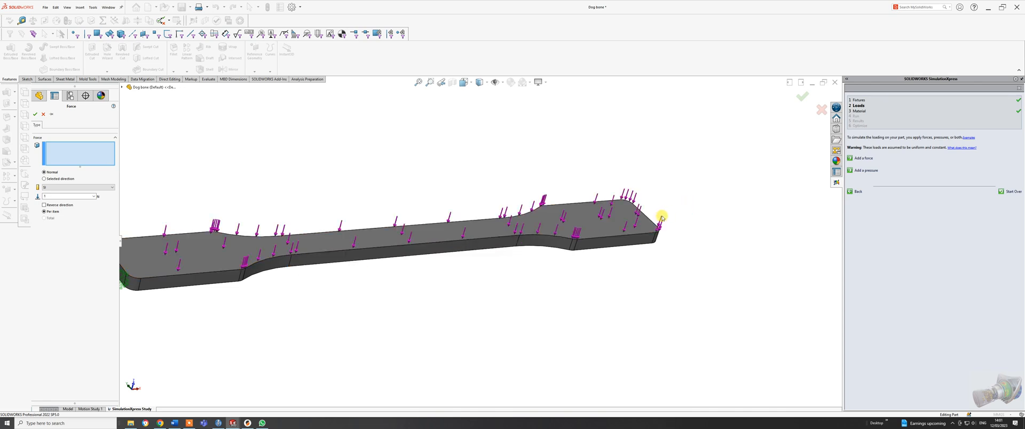
middle_drag(710, 264, 642, 272)
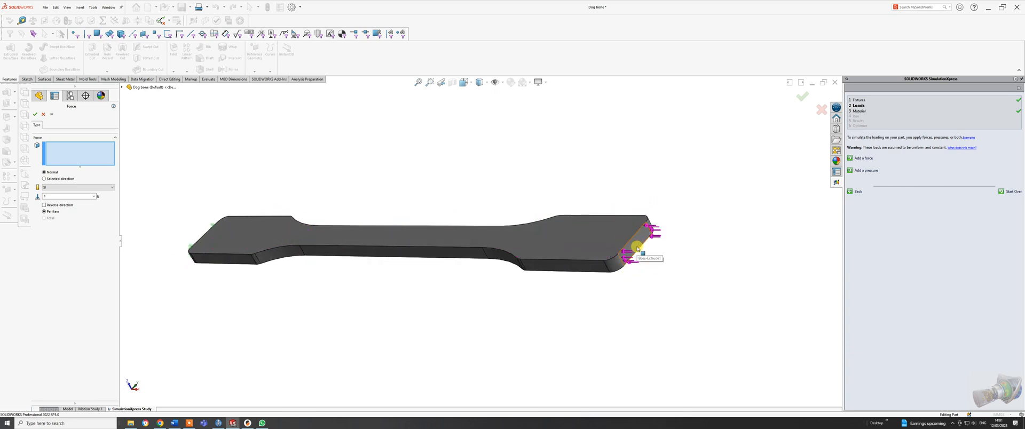
click(636, 248)
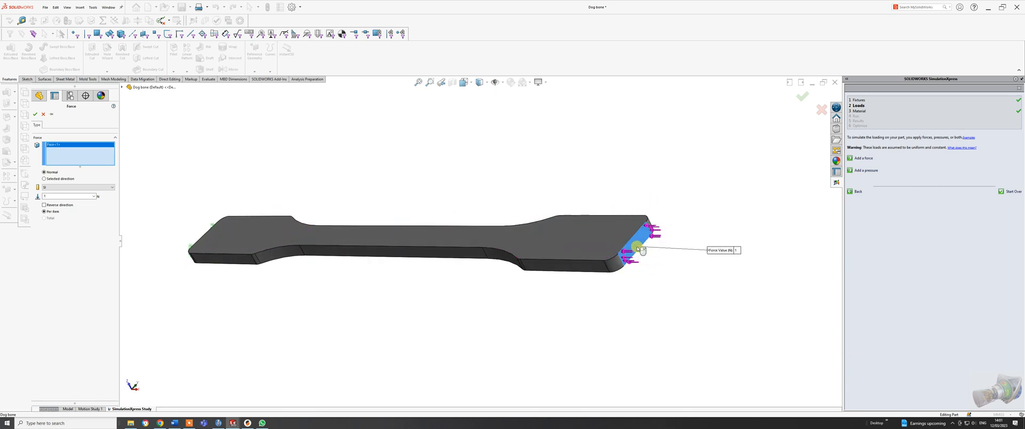
Reverse the force direction so it pulls outward, set it to 10 N per item, and accept the load
click(44, 205)
double_click(52, 196)
text(1)
double_click(51, 196)
drag(60, 197, 45, 196)
click(35, 113)
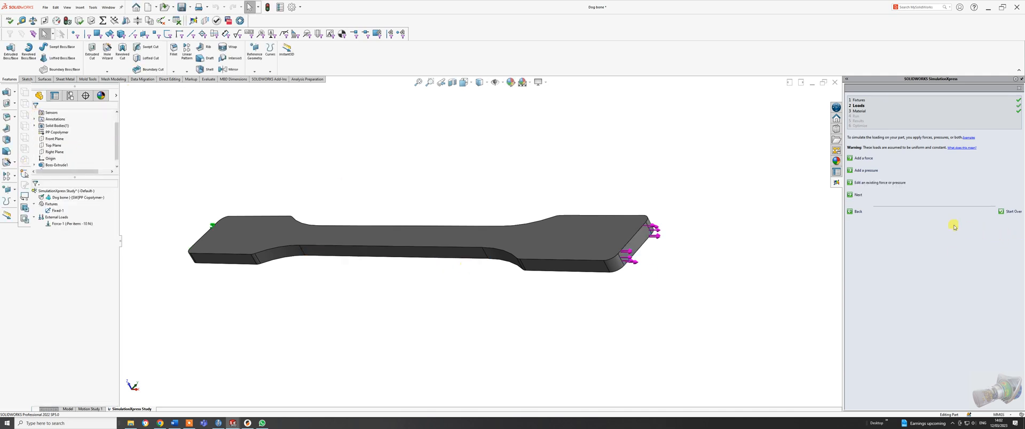
Keep PP Copolymer as the assigned material and run the simulation with the default settings
click(856, 195)
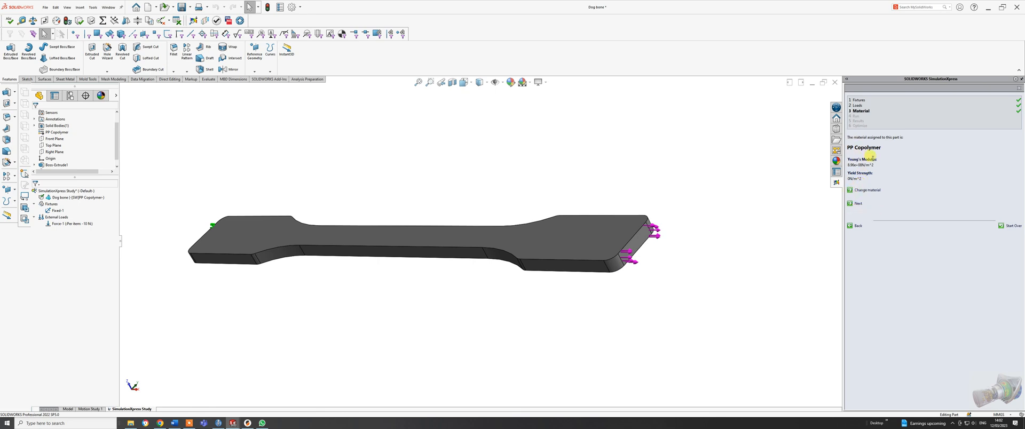
click(850, 204)
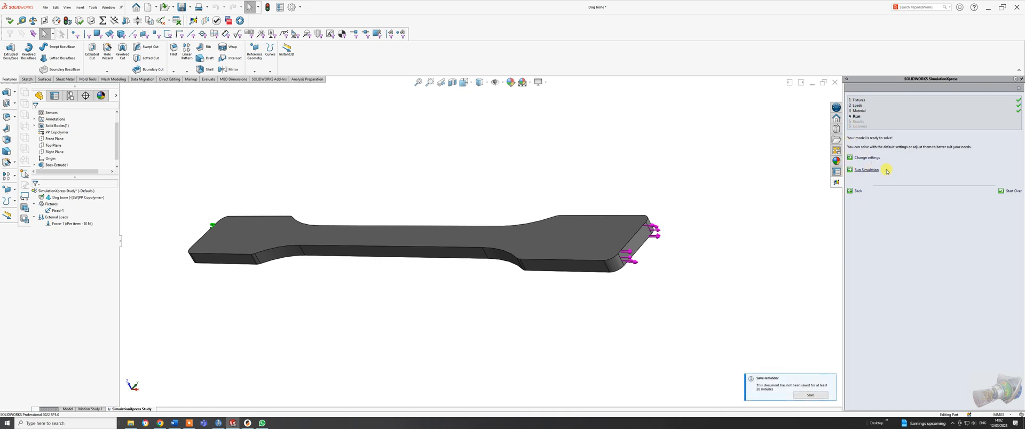
click(850, 170)
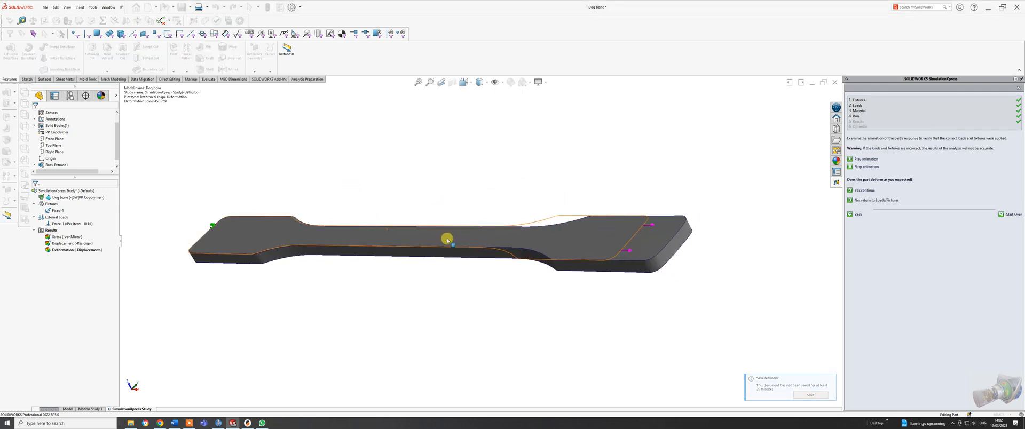
View the animated dog bone from the front, accept the deformation as expected, and continue to the results
middle_drag(458, 242, 491, 348)
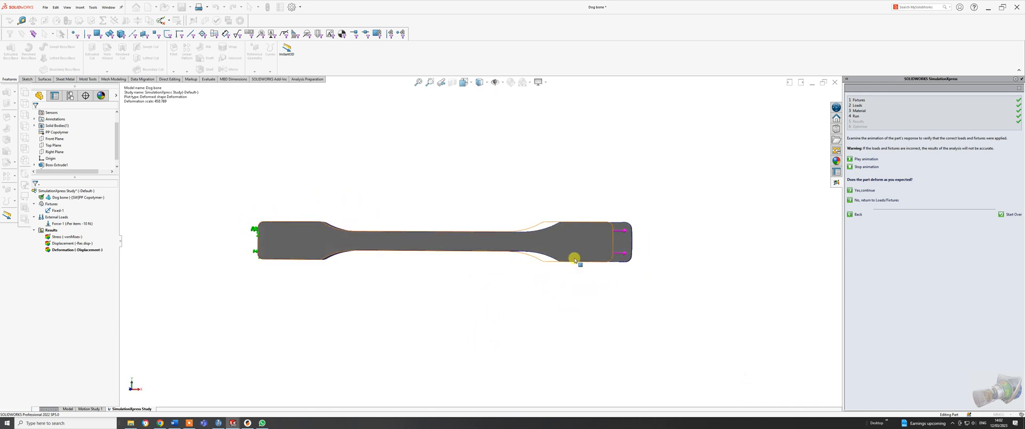
key(space)
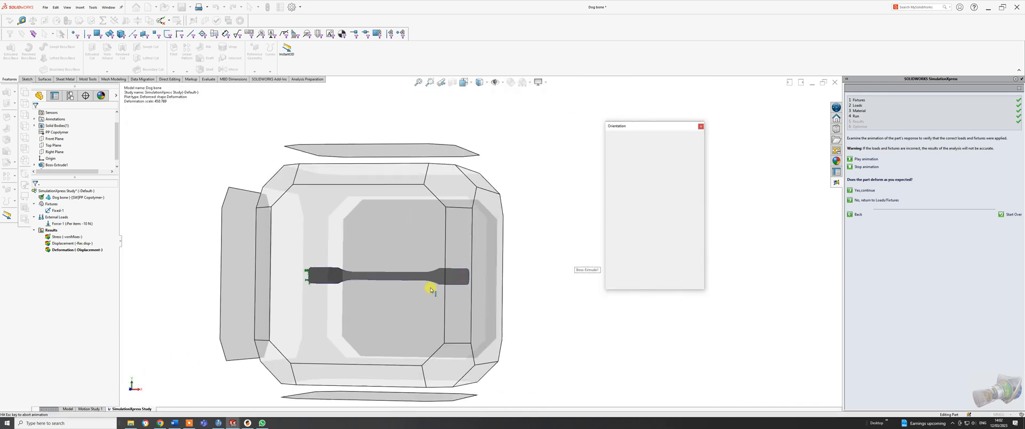
click(398, 296)
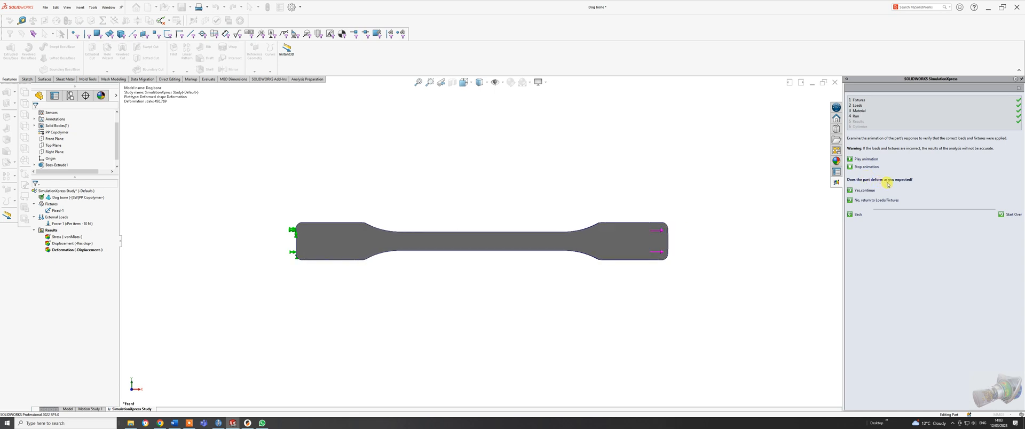
click(849, 191)
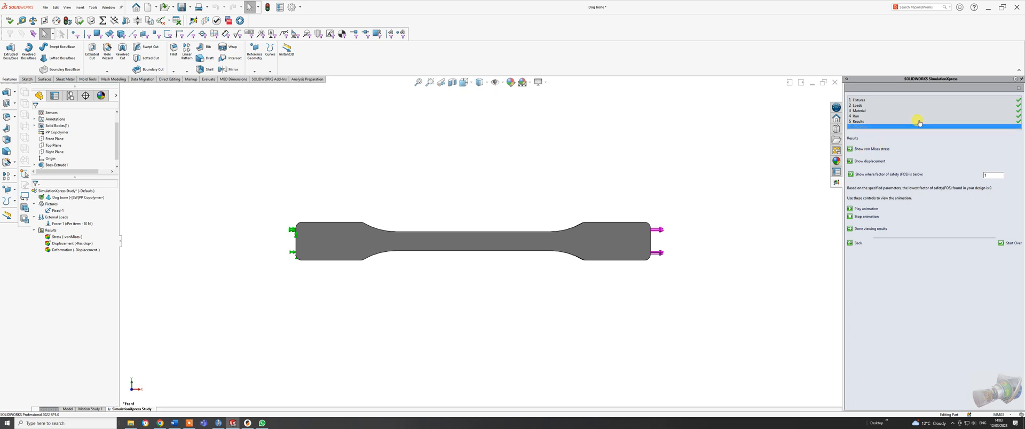
Show the von Mises stress and displacement plots, playing and stopping the displacement animation
click(868, 149)
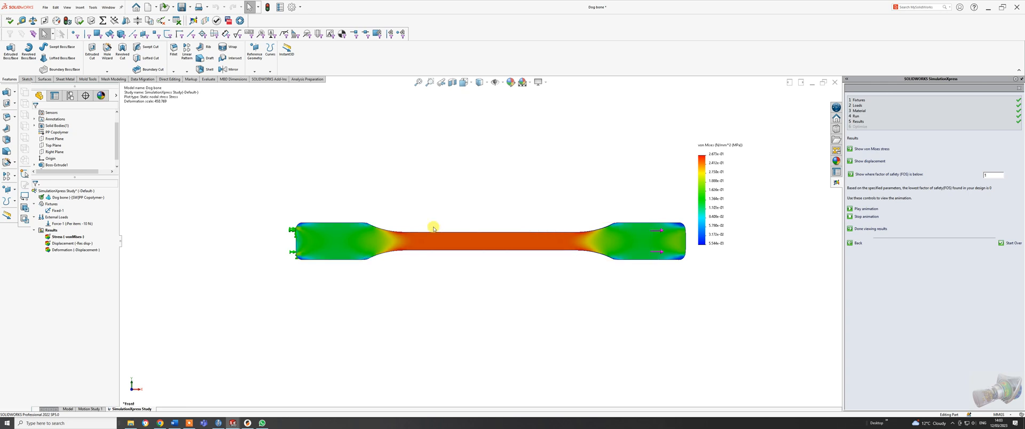
click(870, 161)
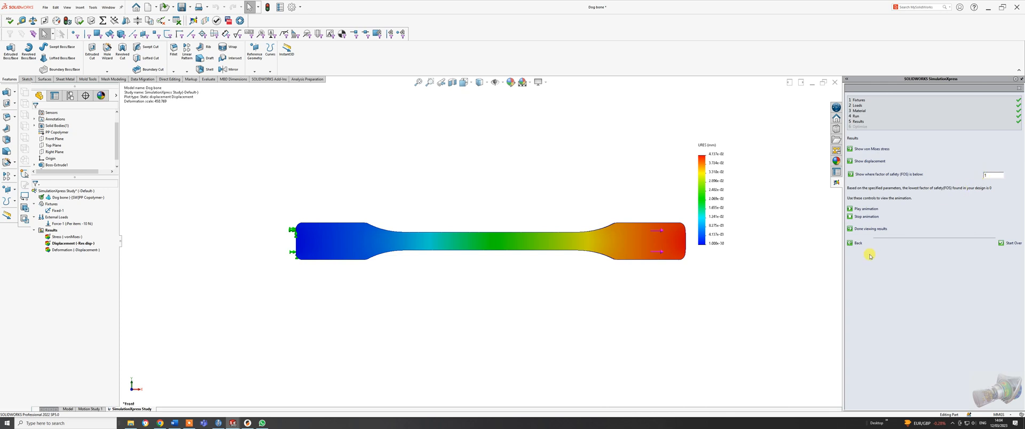
click(850, 210)
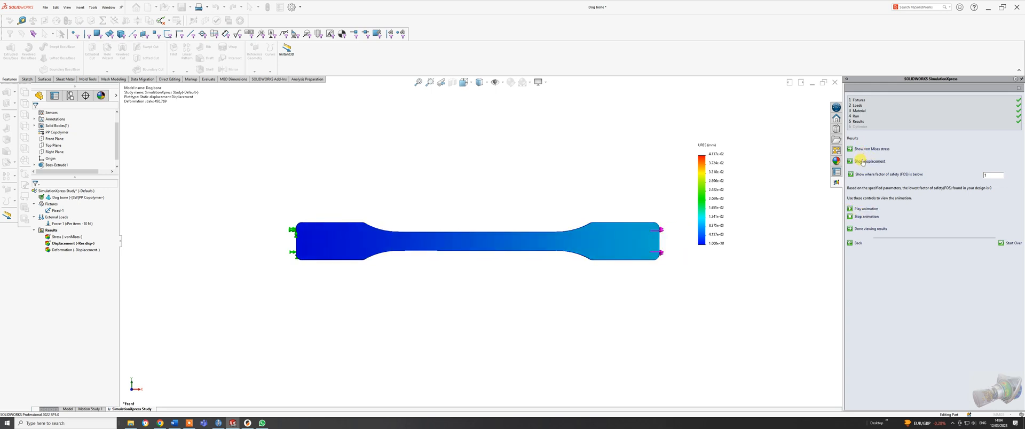
click(850, 217)
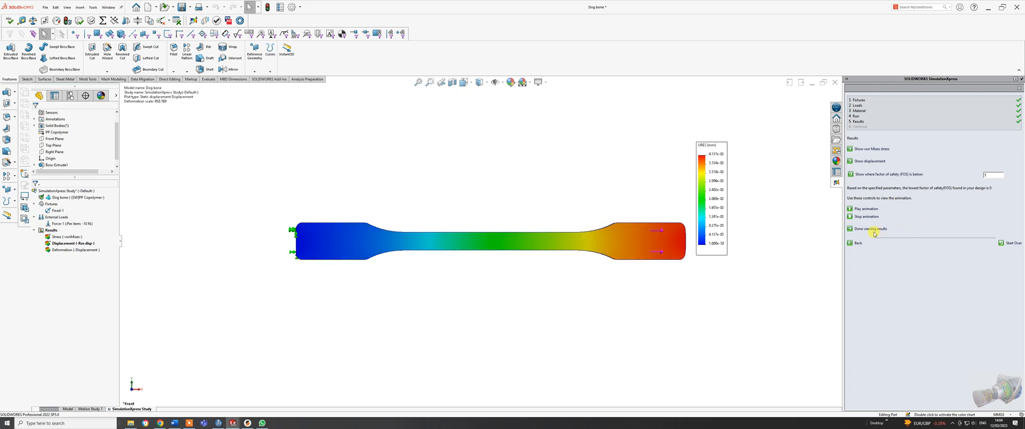
Go back from the results to the loads stage and change the existing end-face force to 100 N per item
click(850, 243)
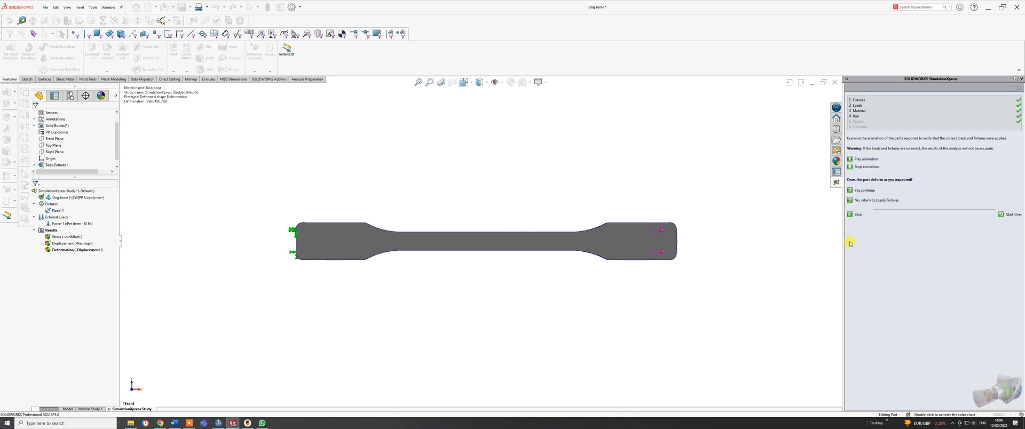
click(852, 214)
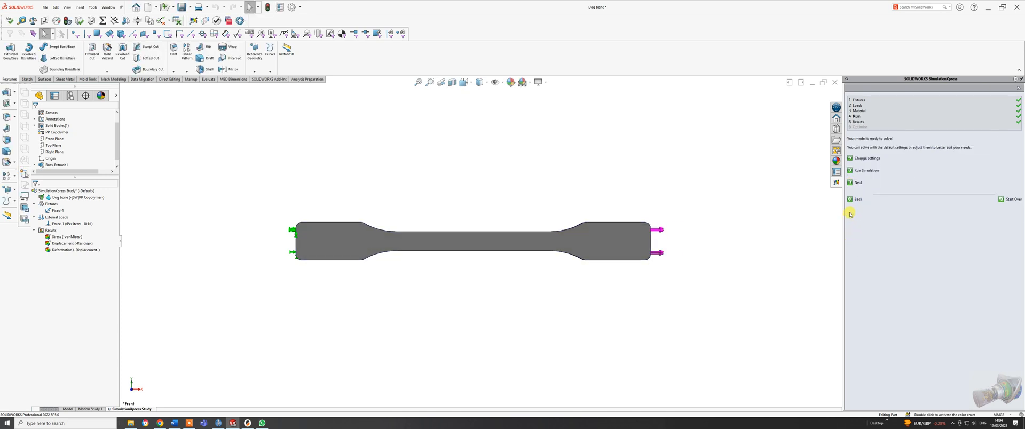
click(850, 199)
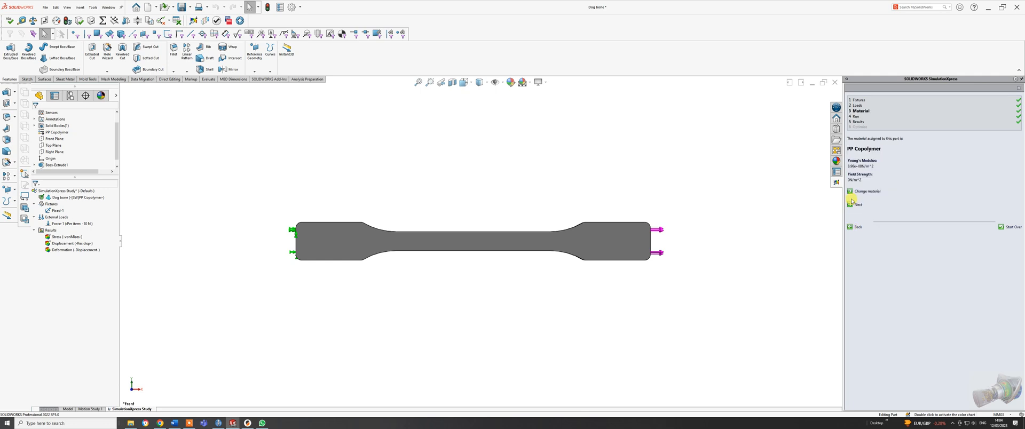
click(849, 227)
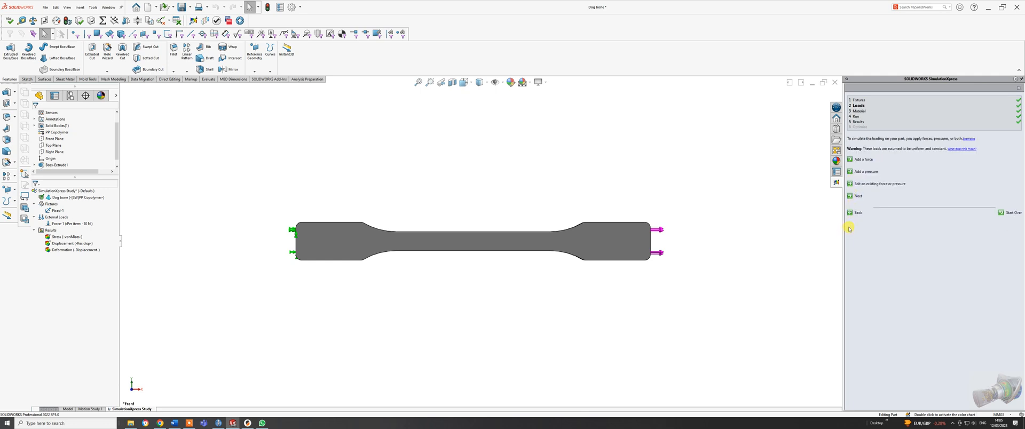
click(864, 184)
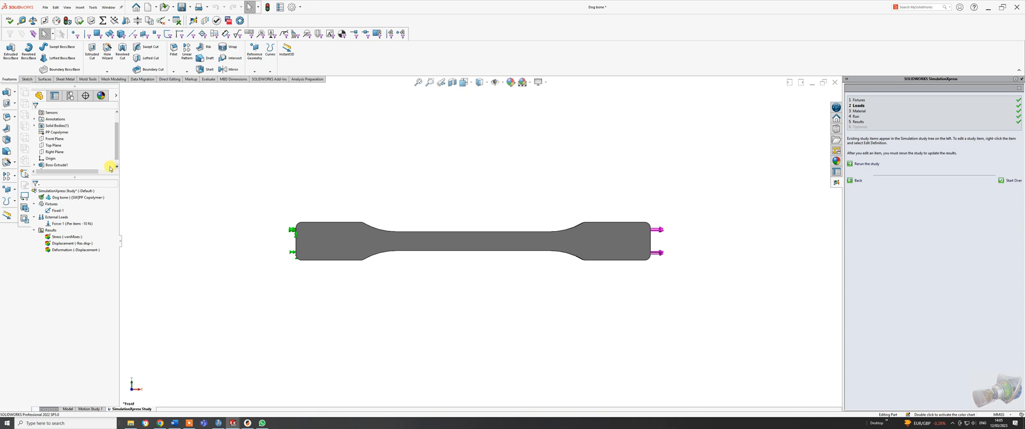
click(76, 224)
double_click(76, 224)
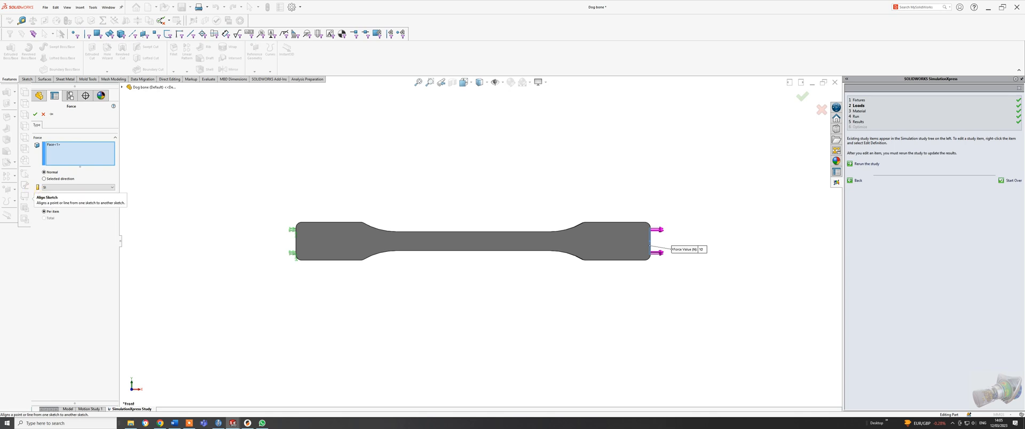
text(100)
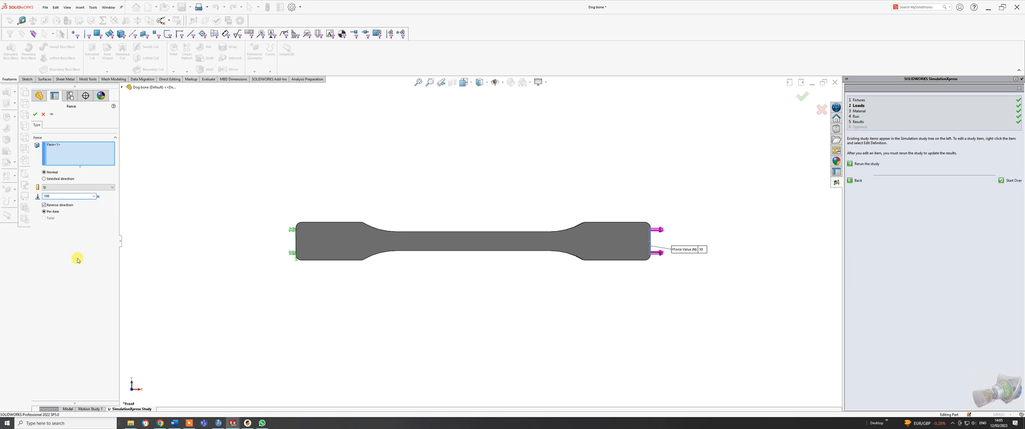
click(35, 113)
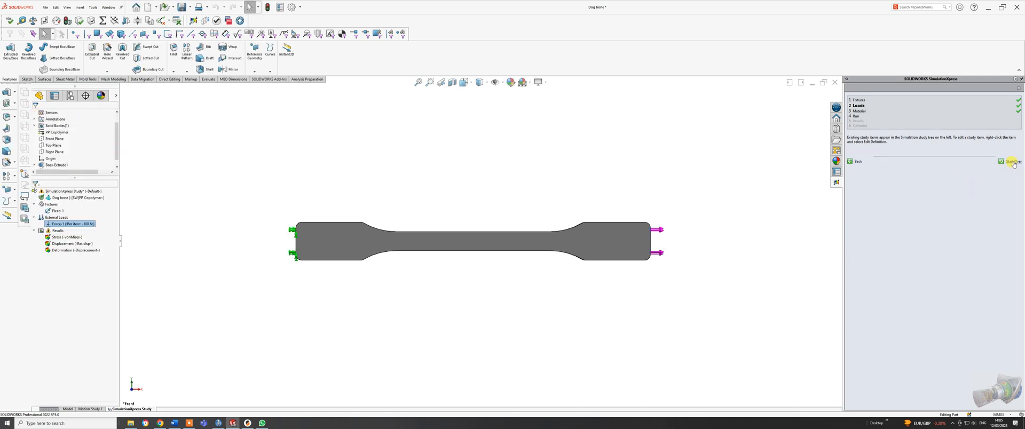
Keep PP Copolymer as the material, rerun the simulation with default settings, and accept the deformation as expected
click(868, 111)
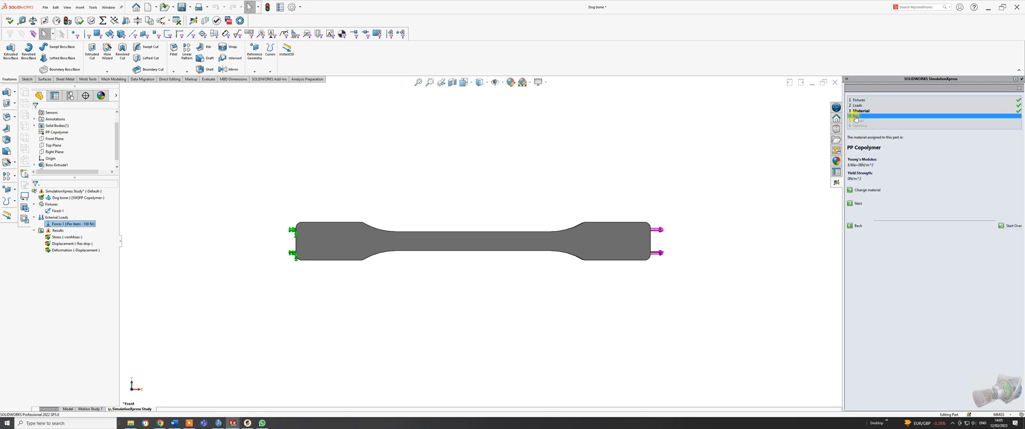
click(855, 116)
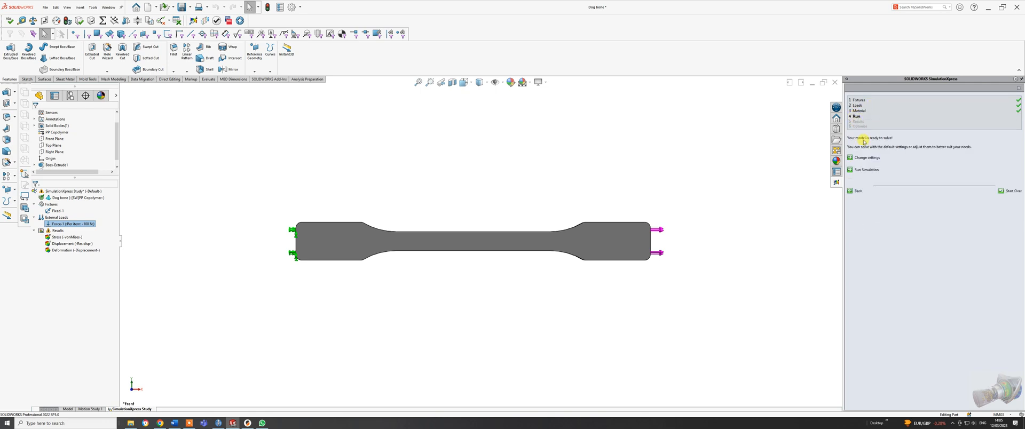
click(865, 169)
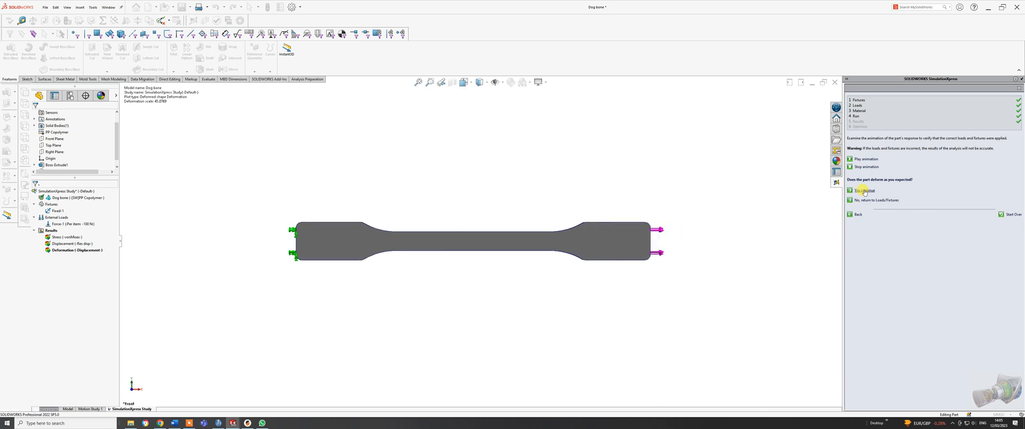
click(864, 190)
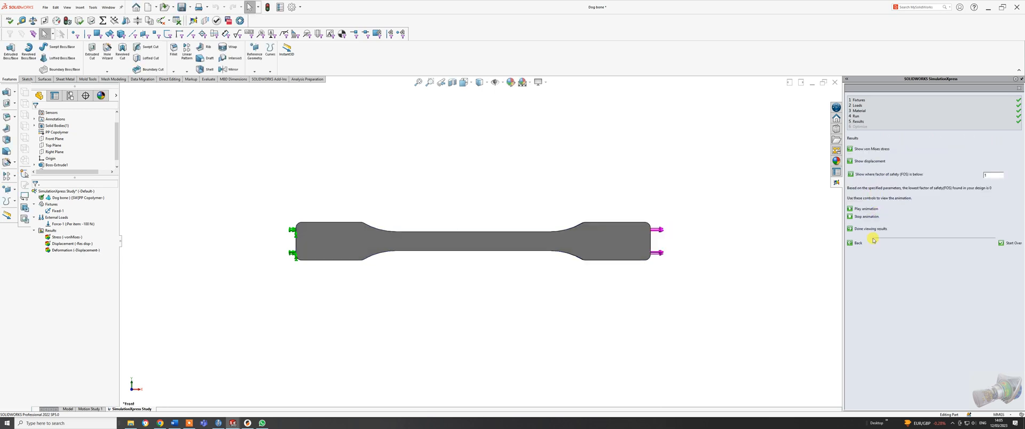
Show the von Mises stress and displacement plots for the 100 N load and animate the displacement
click(867, 150)
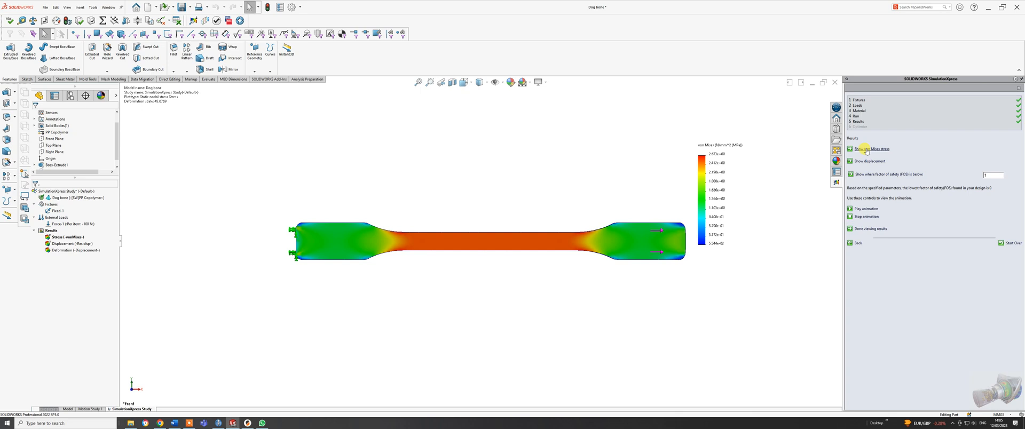
click(866, 162)
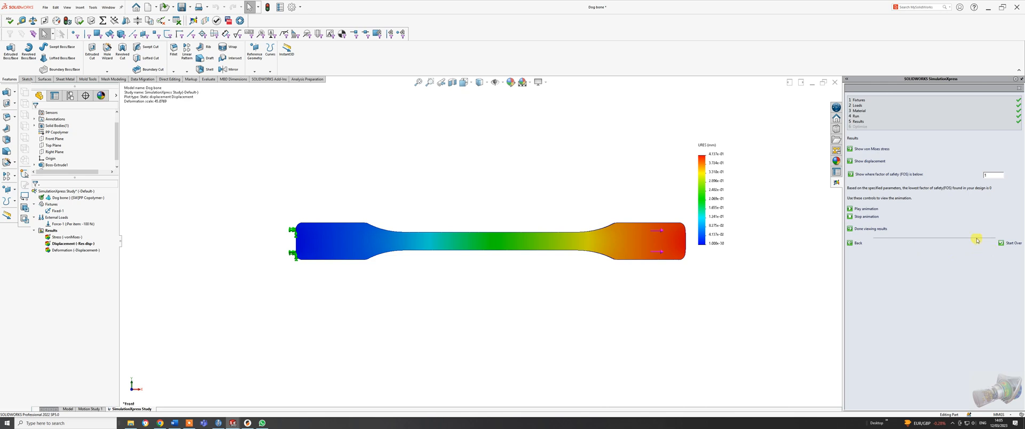
click(849, 210)
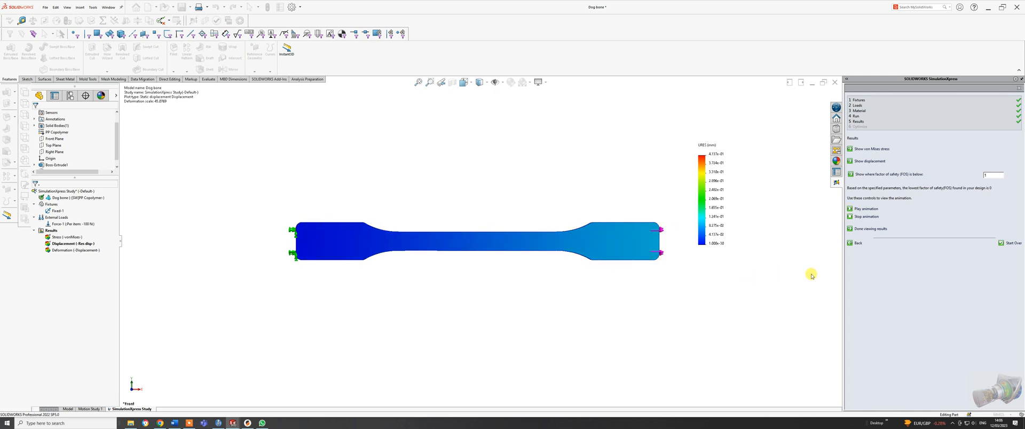
Finish viewing the results and try to generate a report that includes the designer's name in its header
click(862, 230)
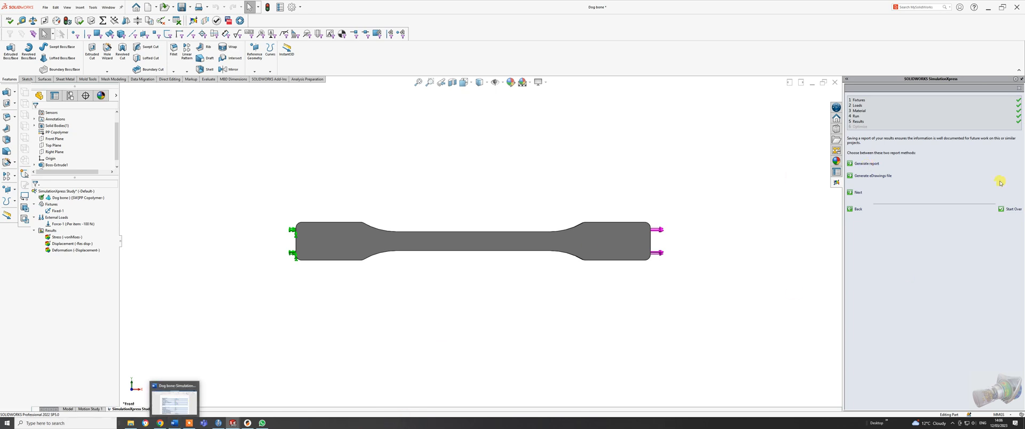
click(868, 164)
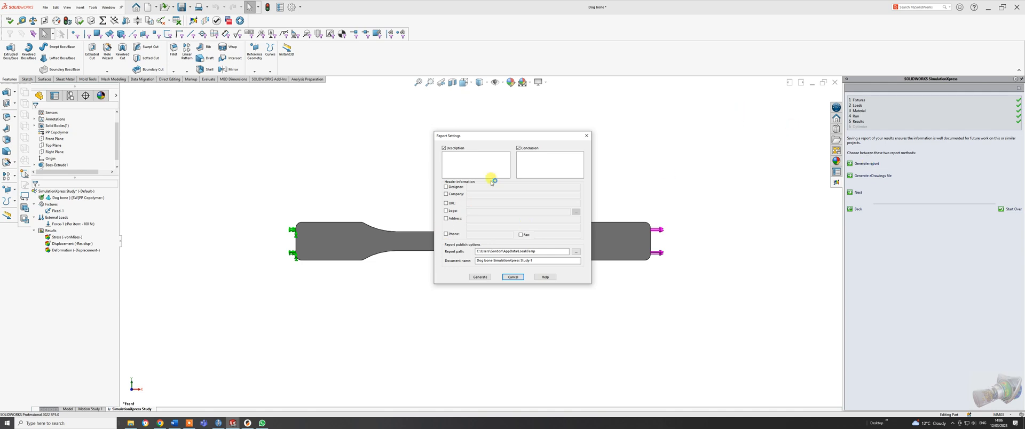
click(445, 188)
click(482, 186)
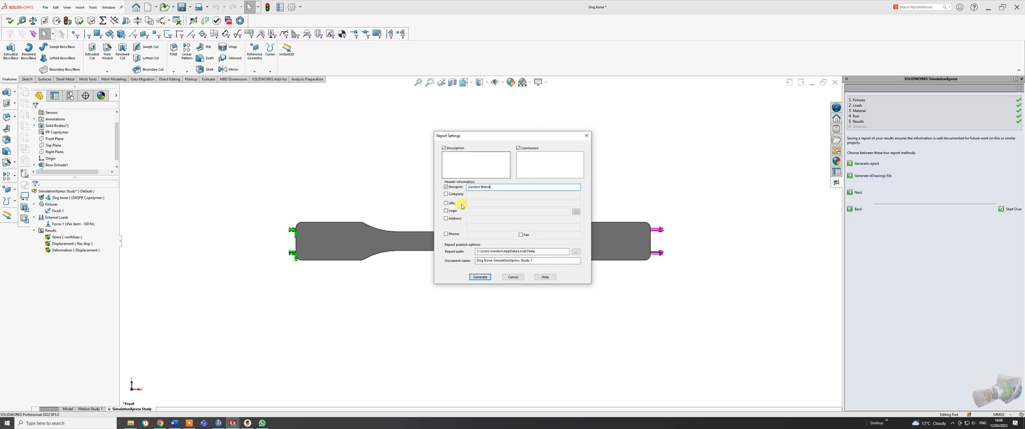
click(483, 279)
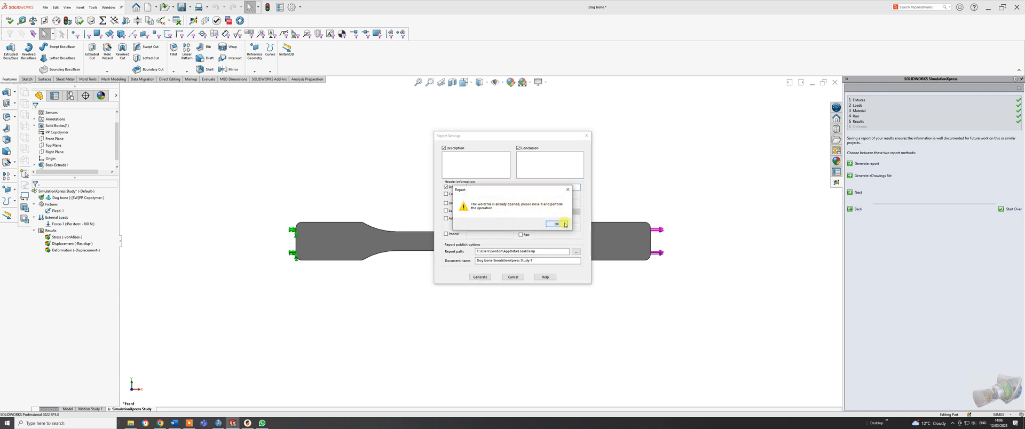
Close the previous simulation report open in Word, dismiss the report warning, and generate the report again
click(174, 423)
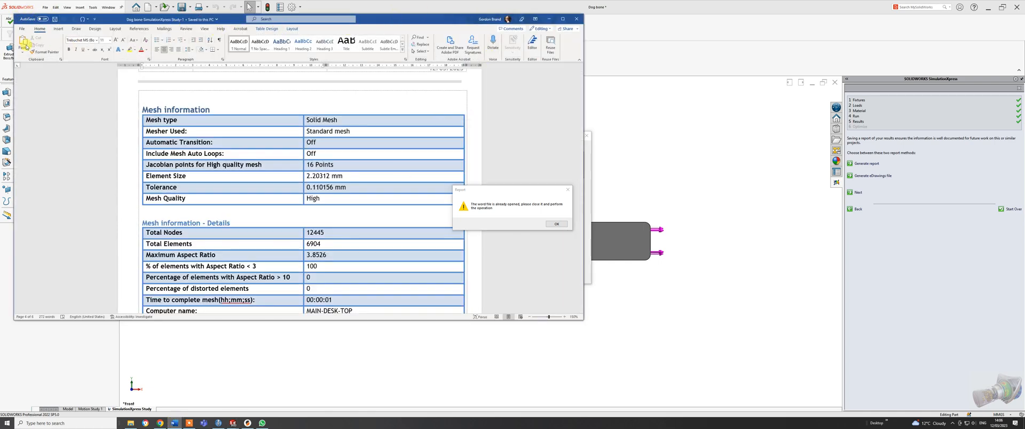
click(23, 28)
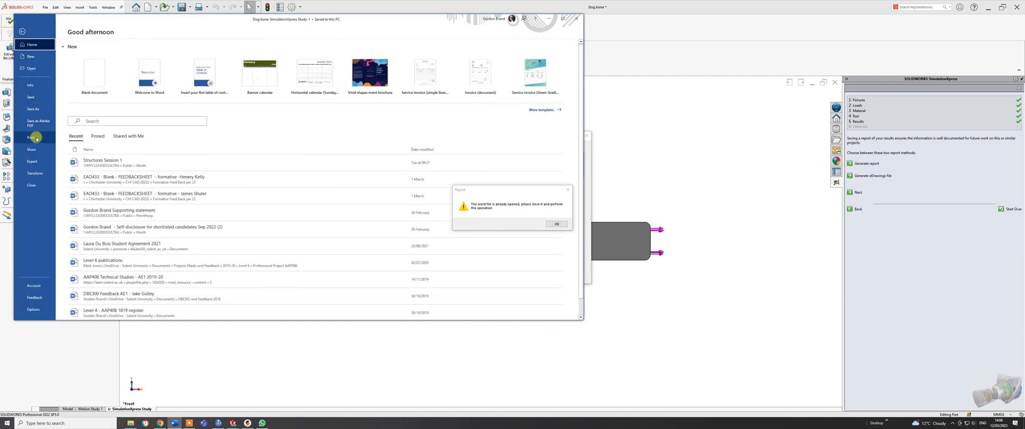
click(38, 187)
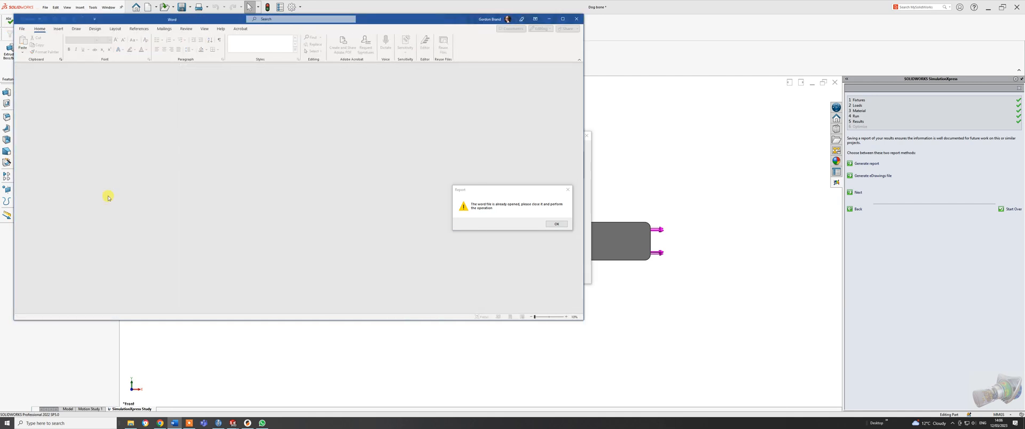
click(555, 225)
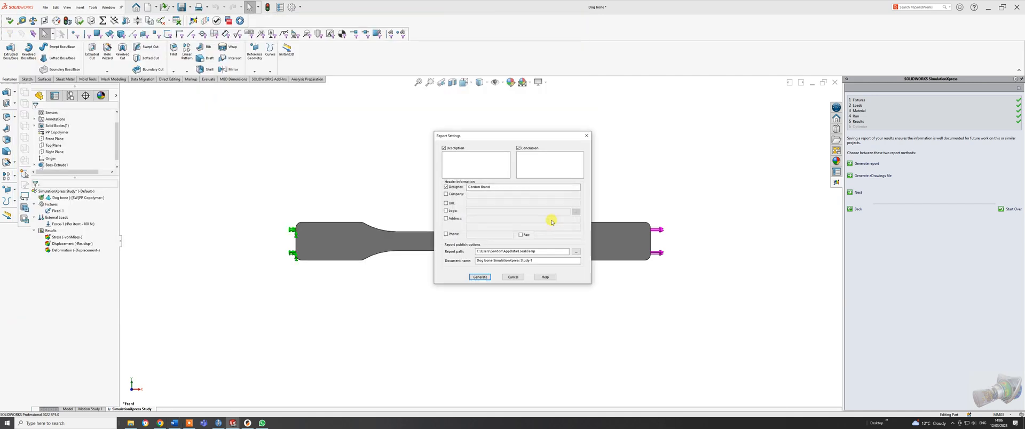
click(483, 278)
click(516, 224)
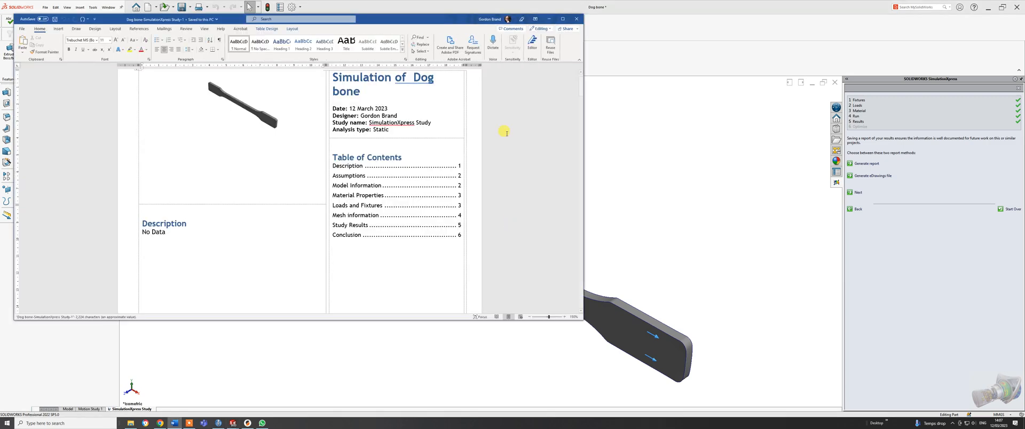
Review the generated report's cover page, table of contents, and model information with its volumetric properties
scroll(348, 143, up, 2)
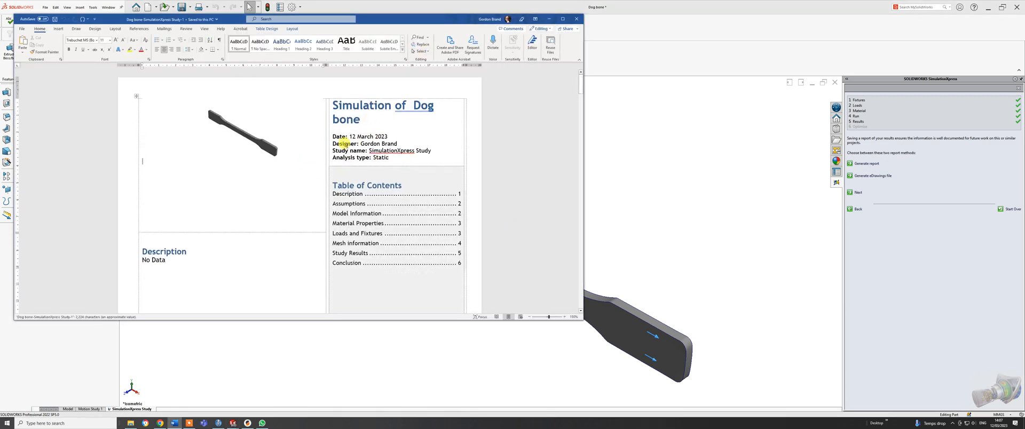
scroll(241, 213, down, 5)
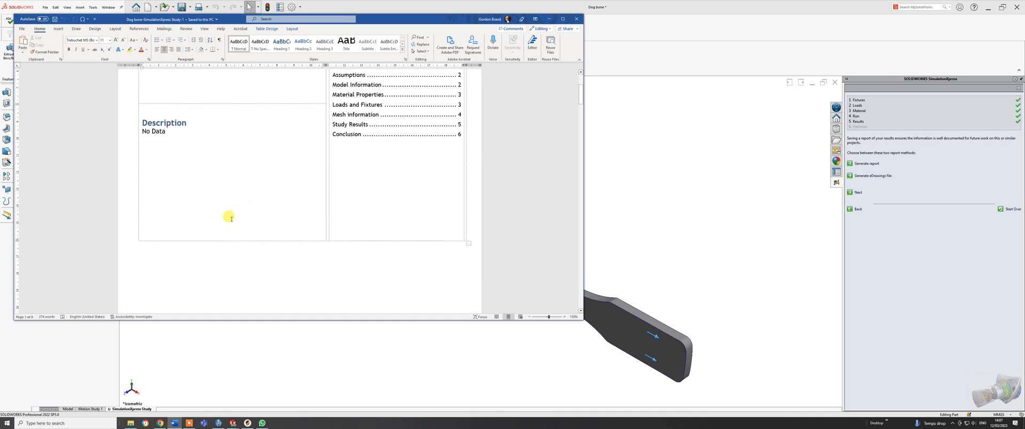
scroll(374, 156, up, 3)
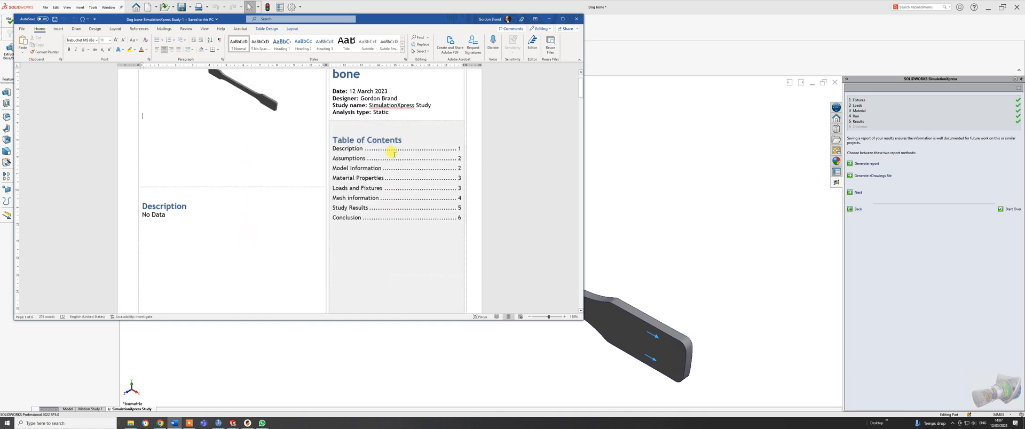
scroll(392, 157, down, 10)
scroll(393, 158, down, 5)
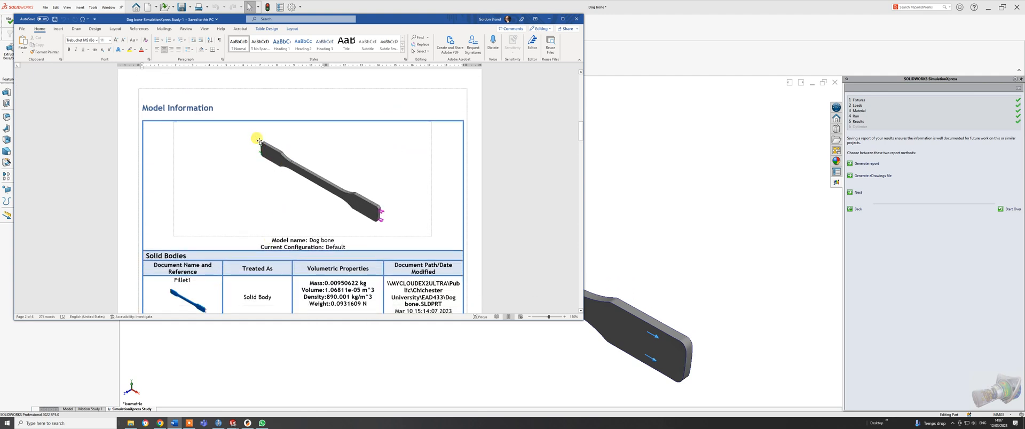
scroll(256, 197, down, 5)
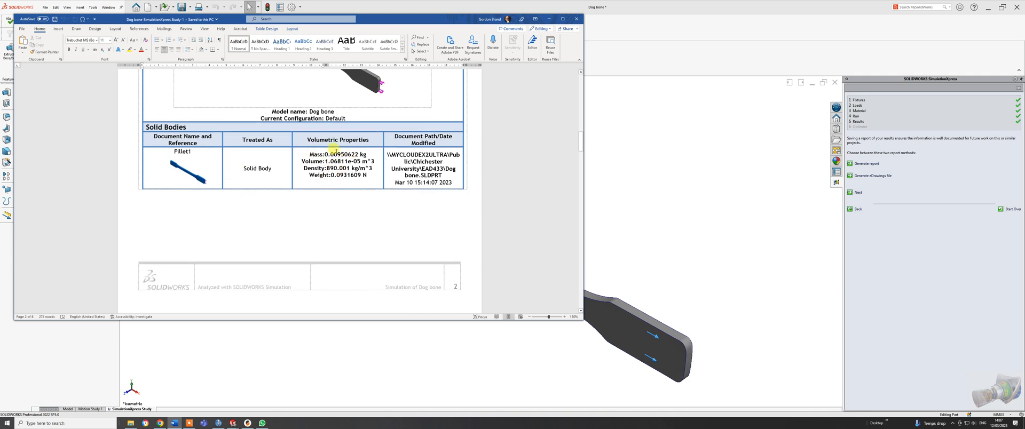
Examine the report's material properties and its loads and fixtures tables
scroll(338, 208, down, 10)
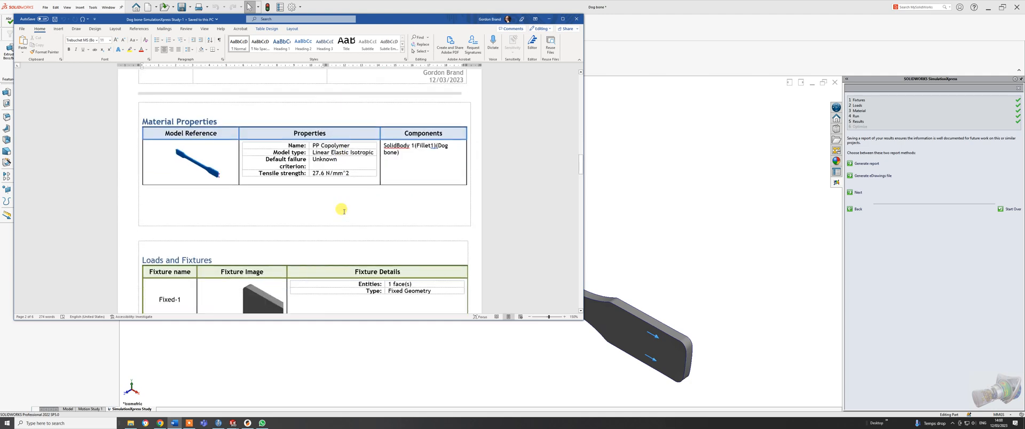
scroll(325, 176, down, 5)
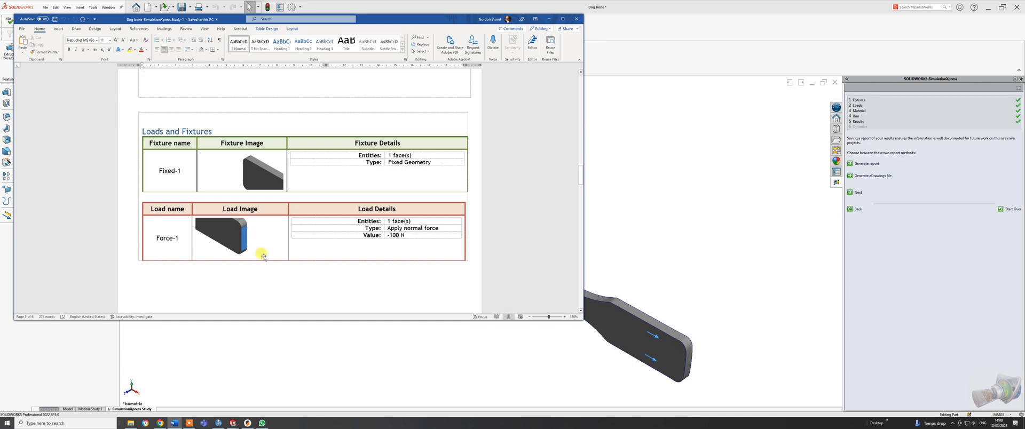
scroll(258, 241, down, 2)
Check the mesh information, mesh details, and meshed model image in the report
scroll(258, 241, down, 9)
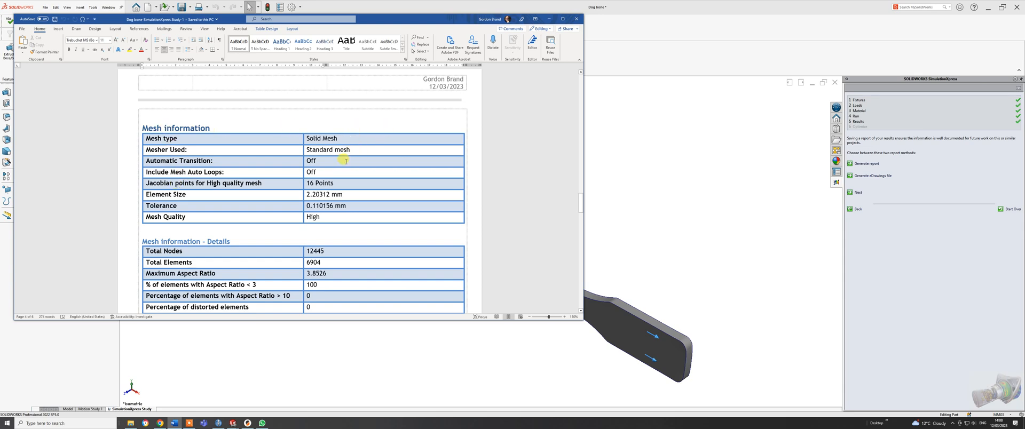
scroll(295, 234, down, 1)
scroll(295, 233, down, 5)
scroll(295, 233, down, 12)
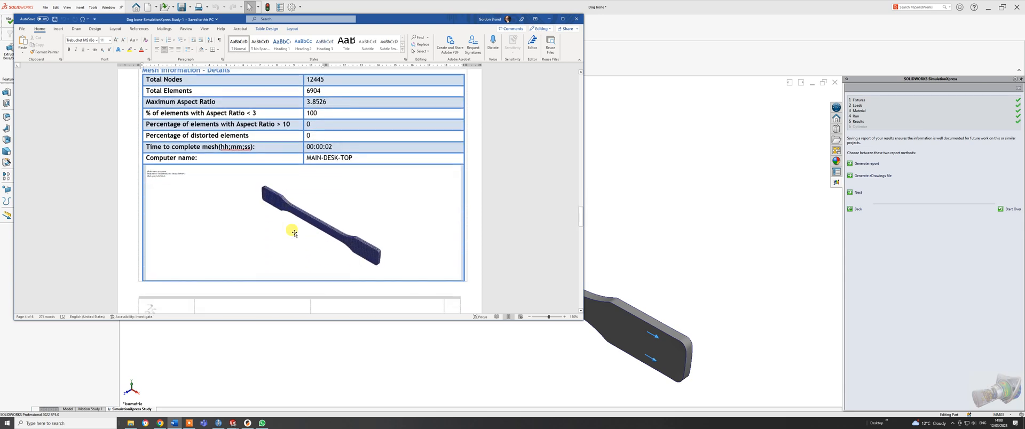
scroll(294, 227, up, 6)
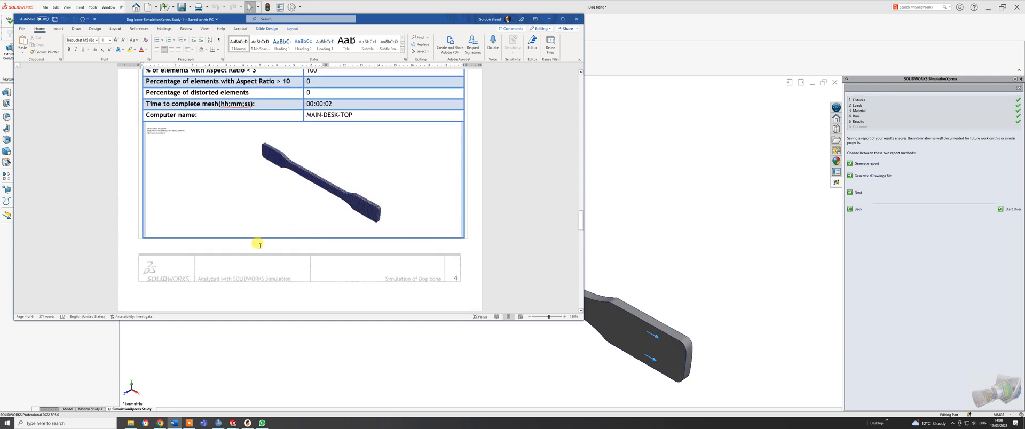
scroll(259, 241, up, 7)
Review the stress, displacement, and deformation plots under Study Results, continuing to the Conclusion section
scroll(258, 238, down, 16)
scroll(259, 235, down, 5)
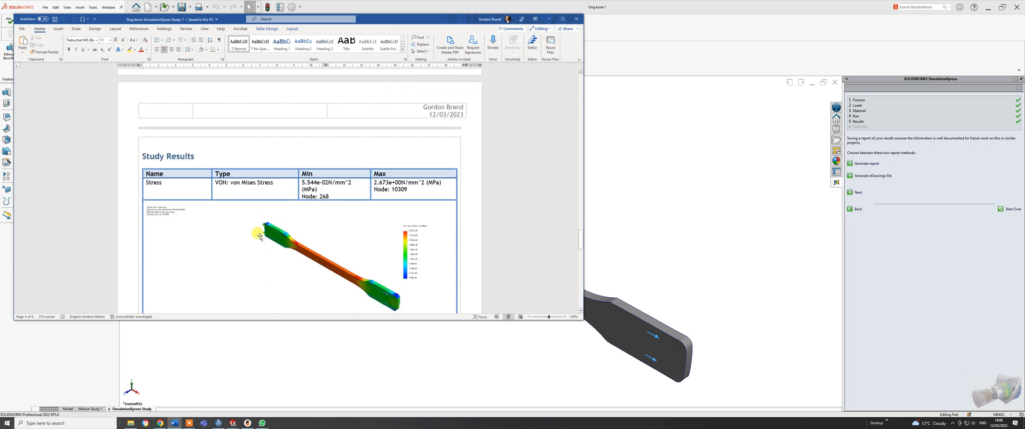
scroll(260, 235, down, 4)
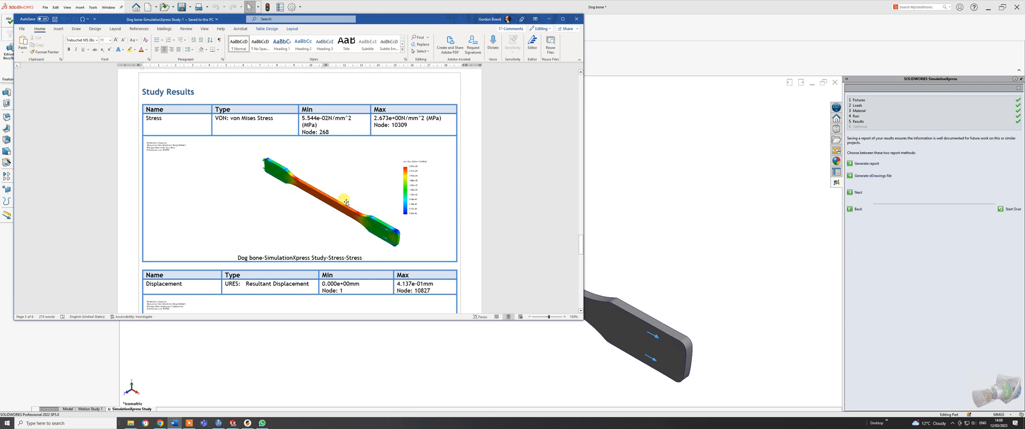
scroll(317, 223, down, 5)
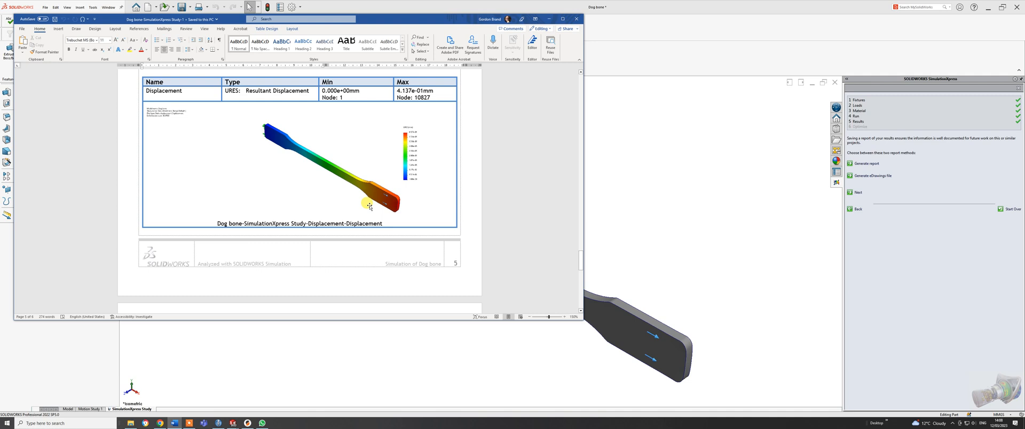
scroll(369, 206, down, 5)
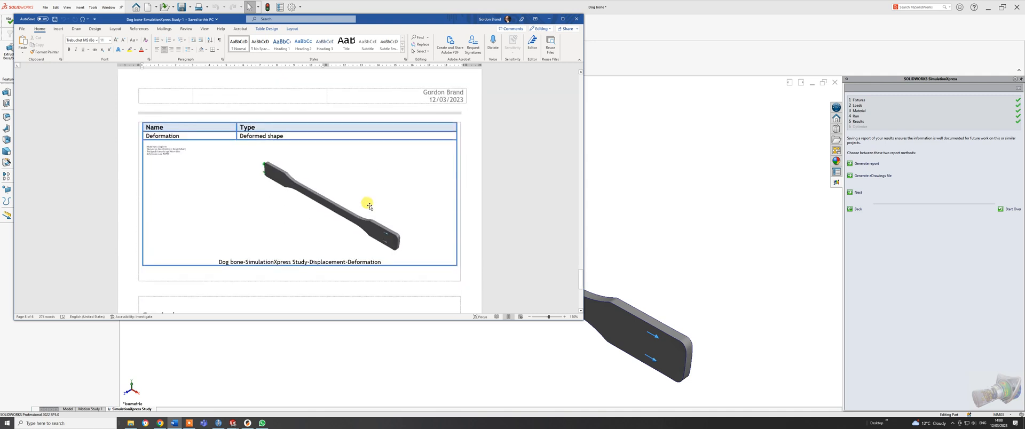
scroll(370, 206, down, 5)
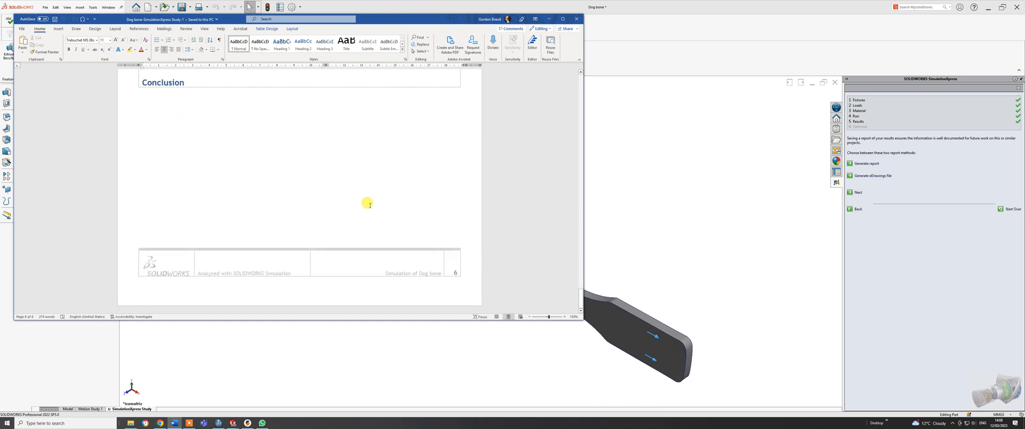
Look back over the report's results, loads and fixtures, and material properties, and return to the dog bone model in SOLIDWORKS
scroll(369, 205, up, 10)
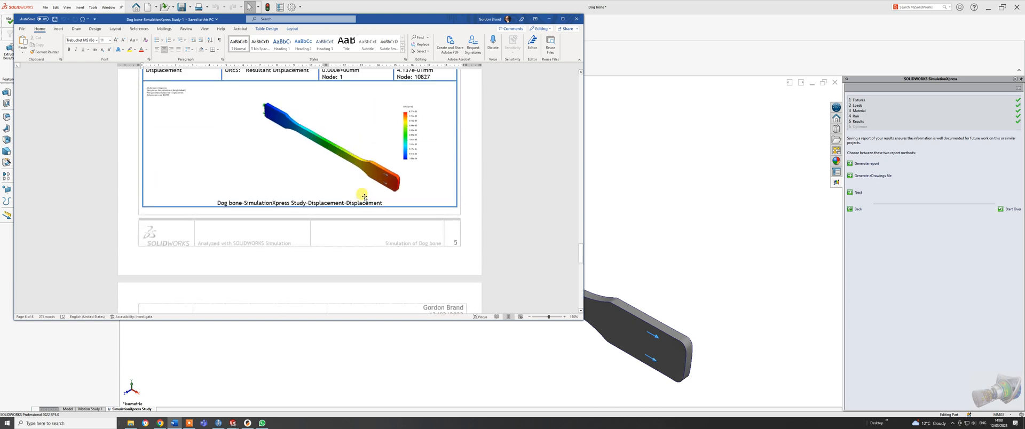
scroll(364, 198, up, 15)
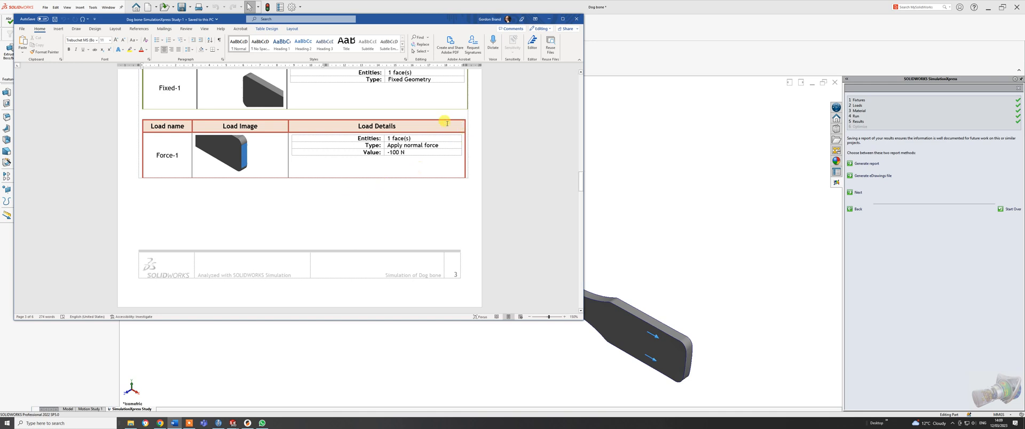
scroll(344, 168, up, 3)
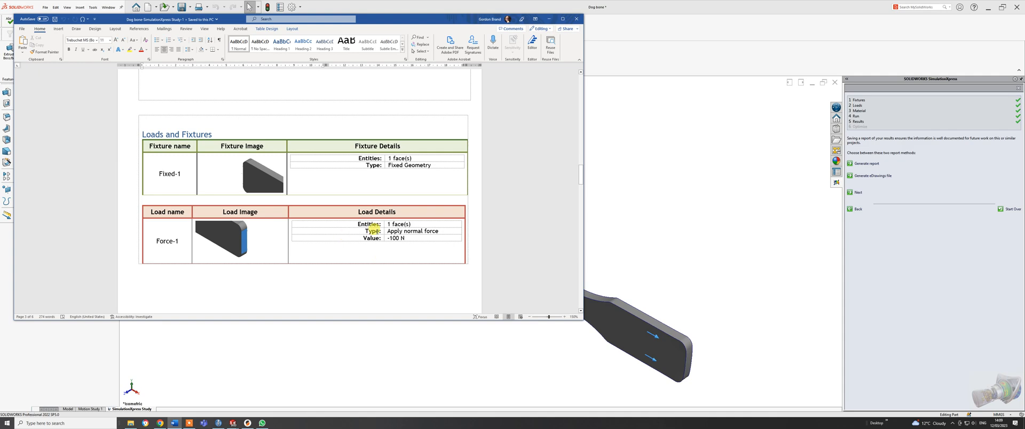
scroll(389, 163, up, 5)
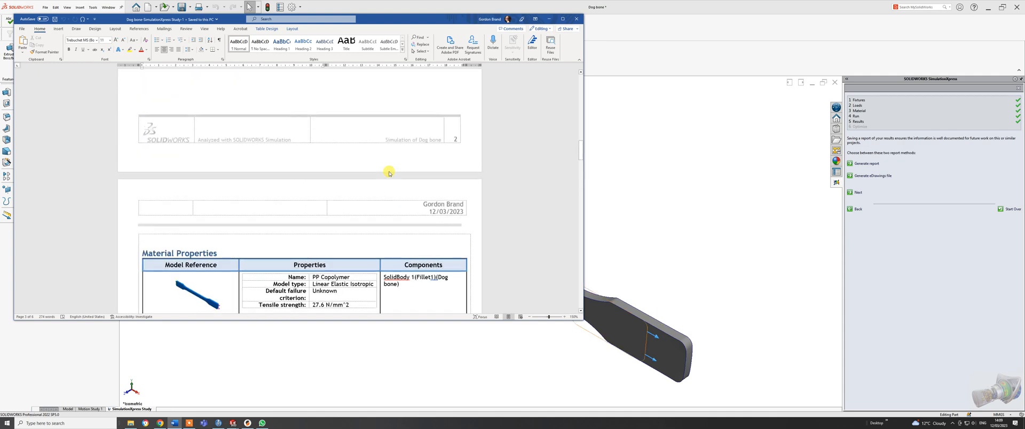
scroll(389, 172, up, 6)
click(716, 210)
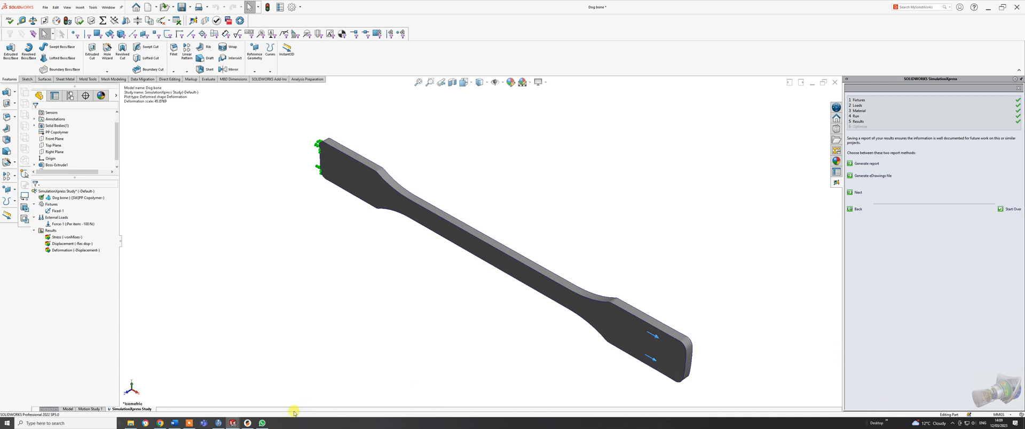
click(190, 423)
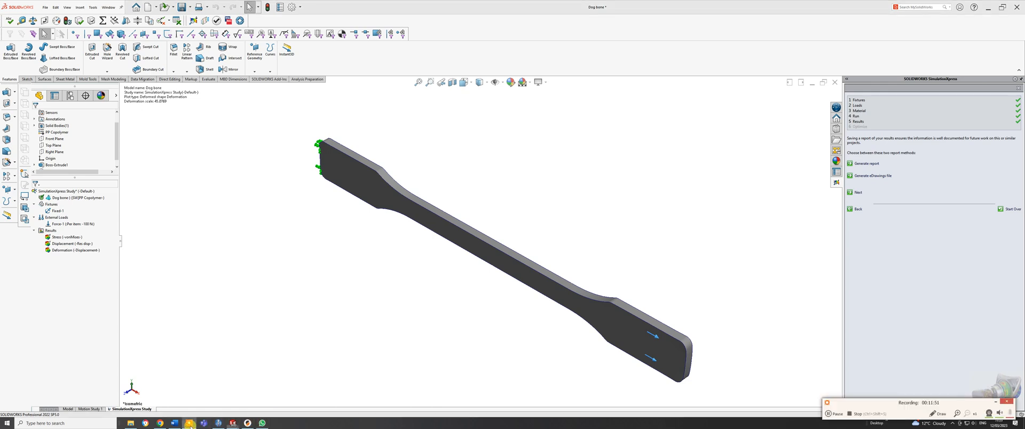